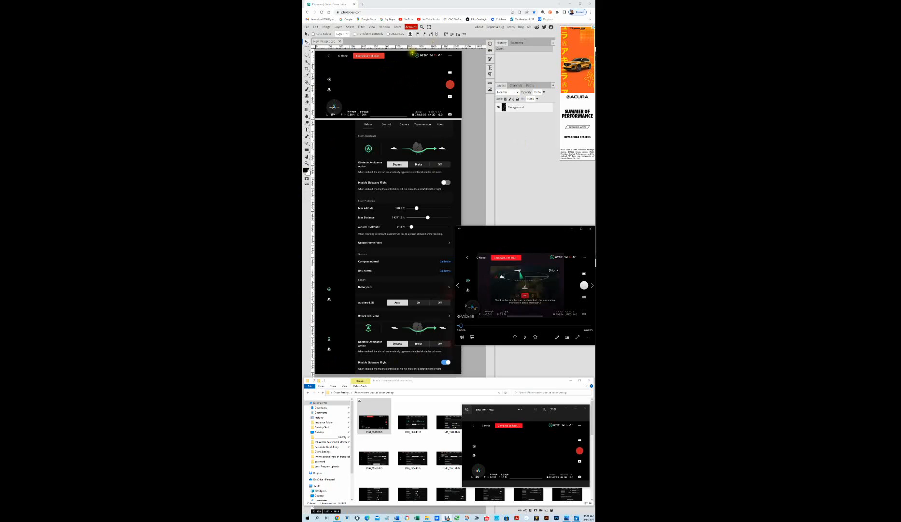
Examine the stitched drone-settings image, from the flight screen at its top down to the repeated Disable Sideways Flight section.
scroll(386, 223, down, 2)
scroll(386, 222, down, 3)
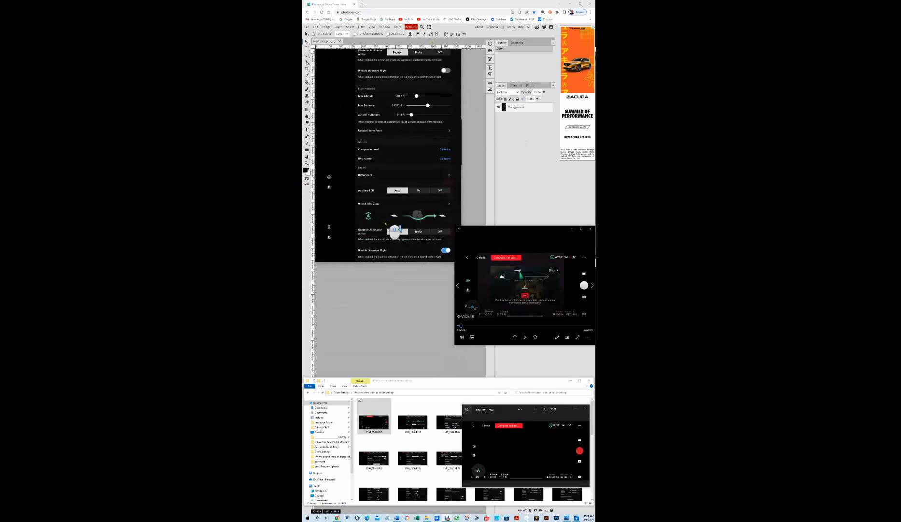
scroll(387, 217, up, 6)
scroll(387, 212, down, 3)
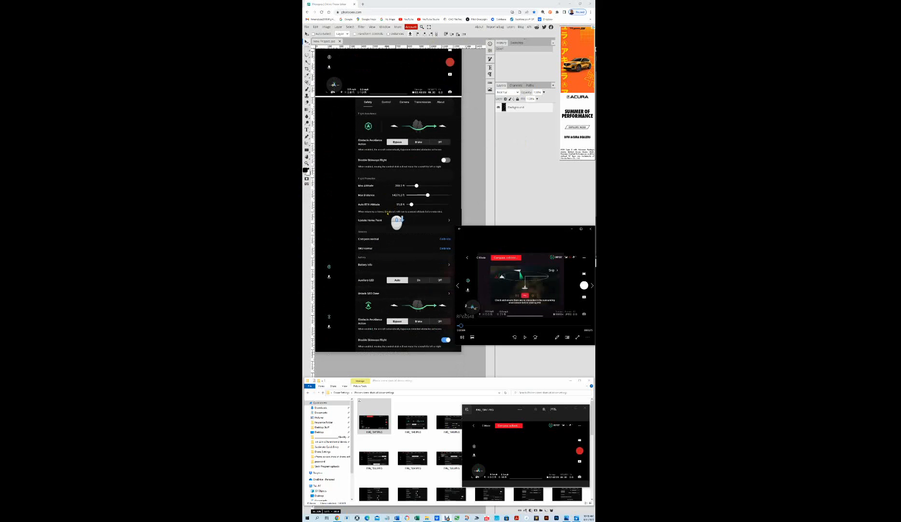
scroll(387, 213, up, 2)
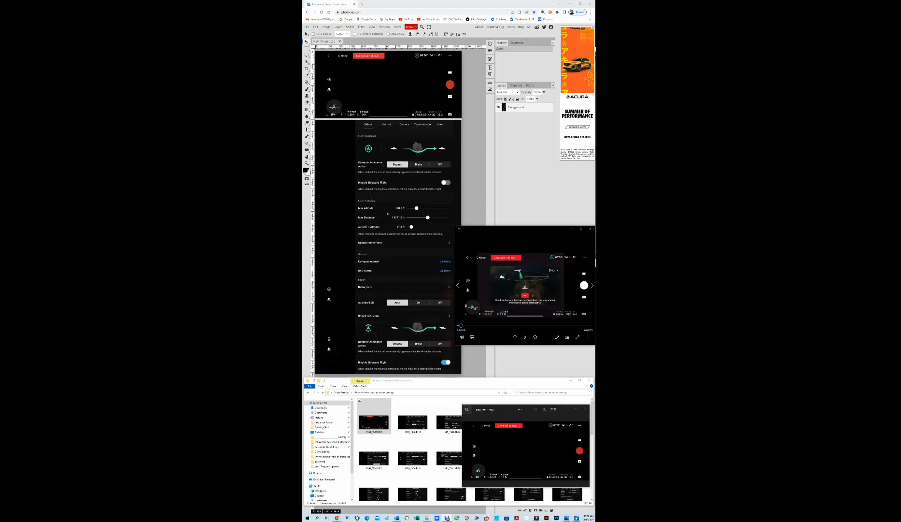
scroll(387, 213, down, 2)
scroll(388, 213, up, 3)
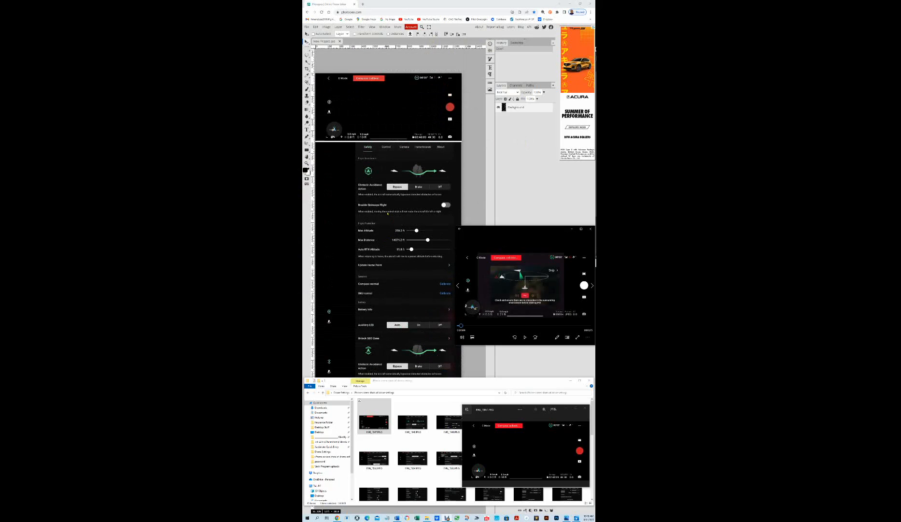
scroll(388, 213, down, 1)
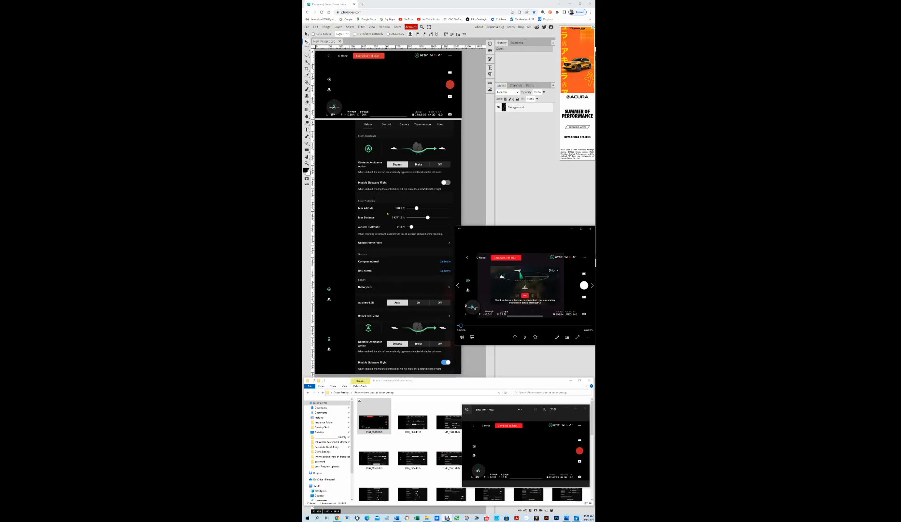
scroll(406, 175, up, 2)
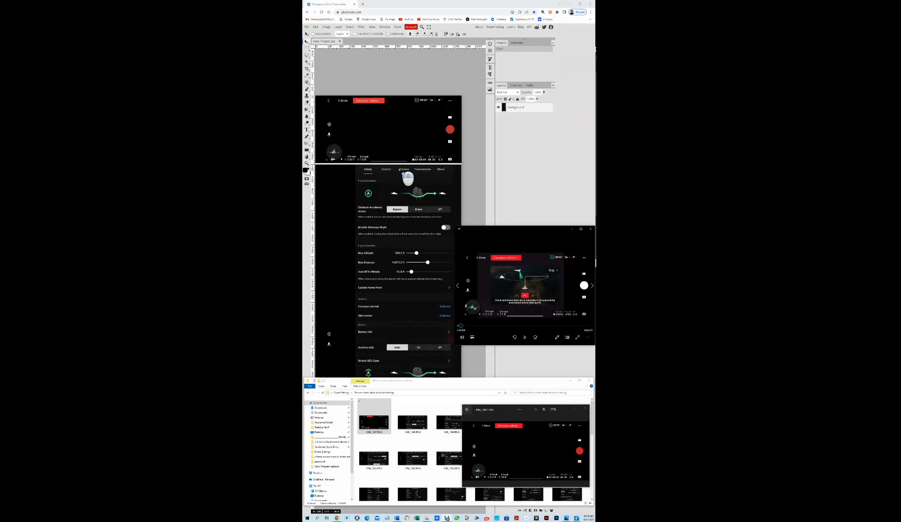
scroll(408, 178, down, 2)
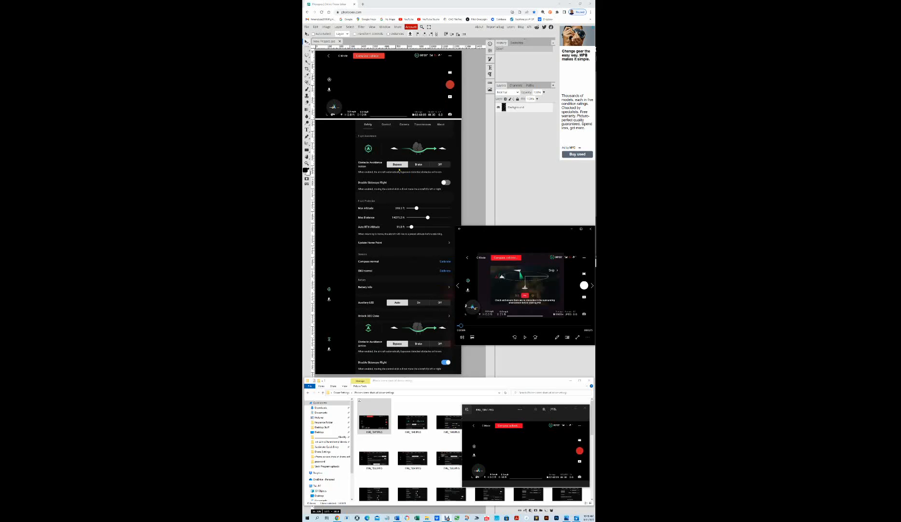
Switch to the File Explorer folder and browse the thumbnails of the drone settings screenshots.
click(435, 413)
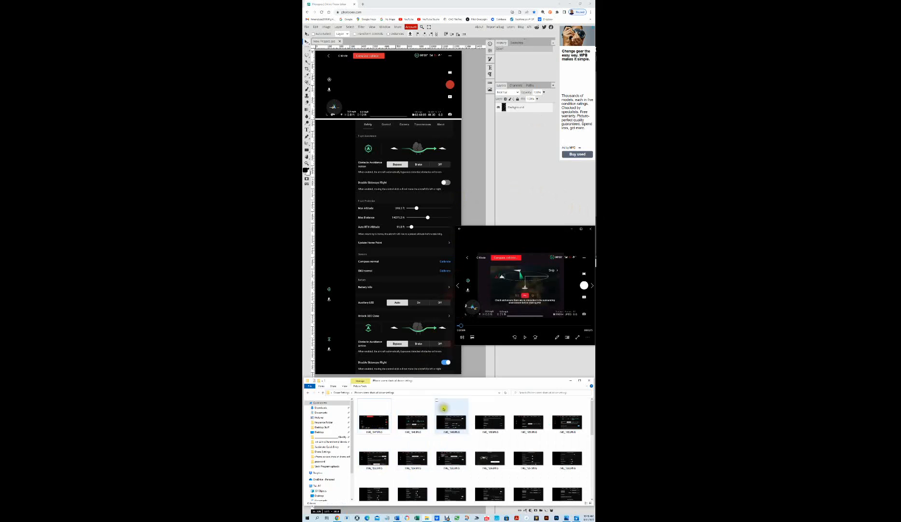
scroll(406, 447, down, 3)
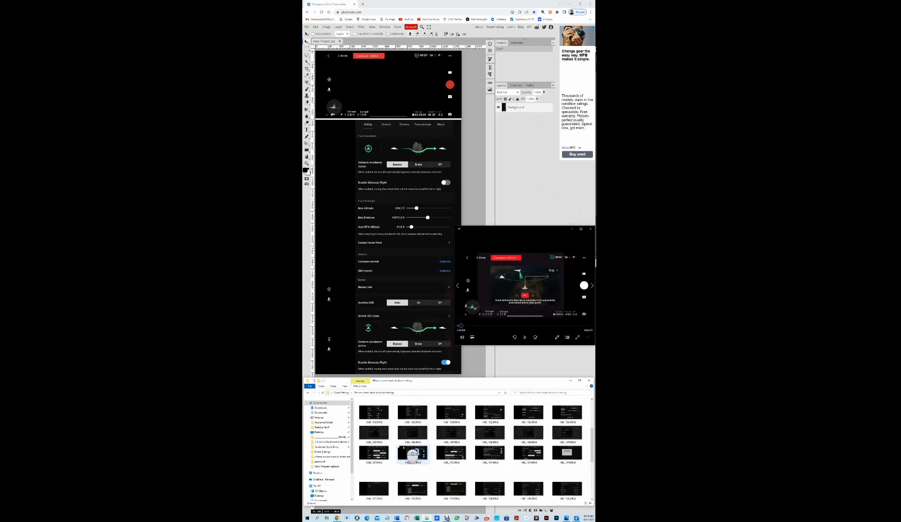
scroll(413, 454, up, 3)
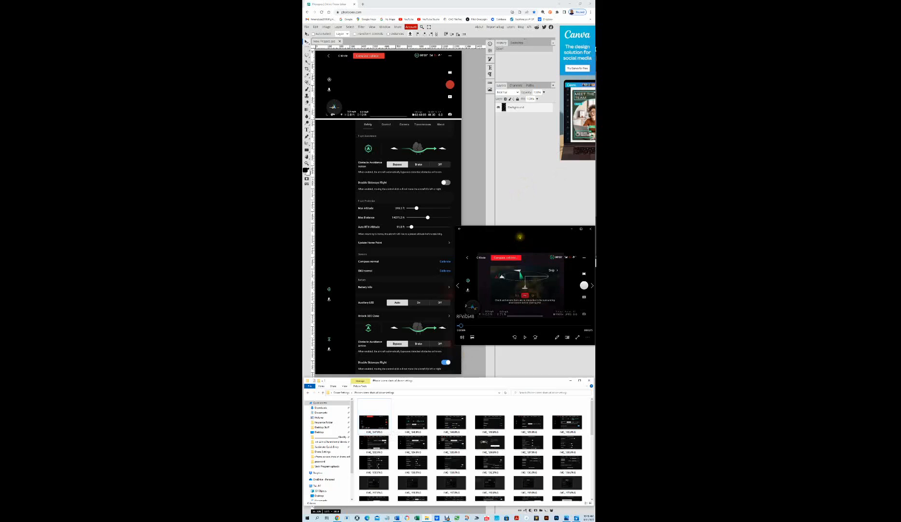
Skip the screen-recording video to the Safety settings with the obstacle avoidance options and play it from there.
click(519, 236)
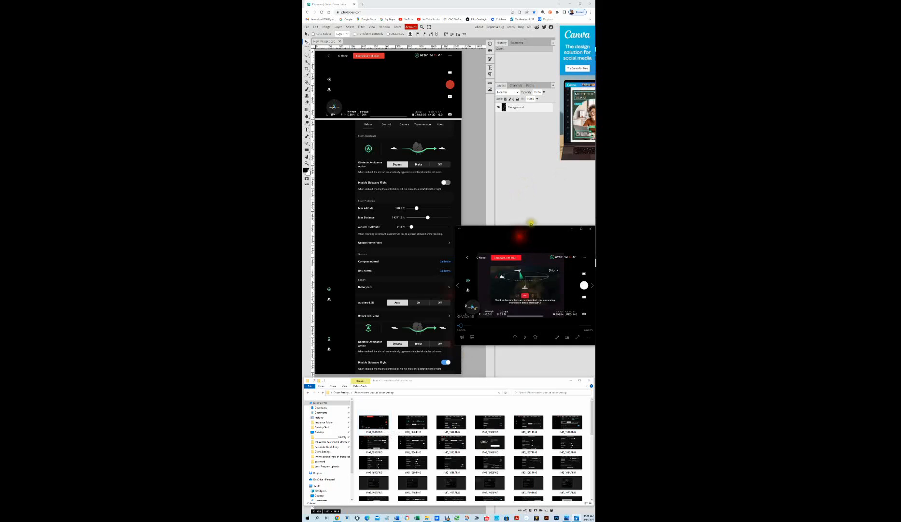
click(491, 327)
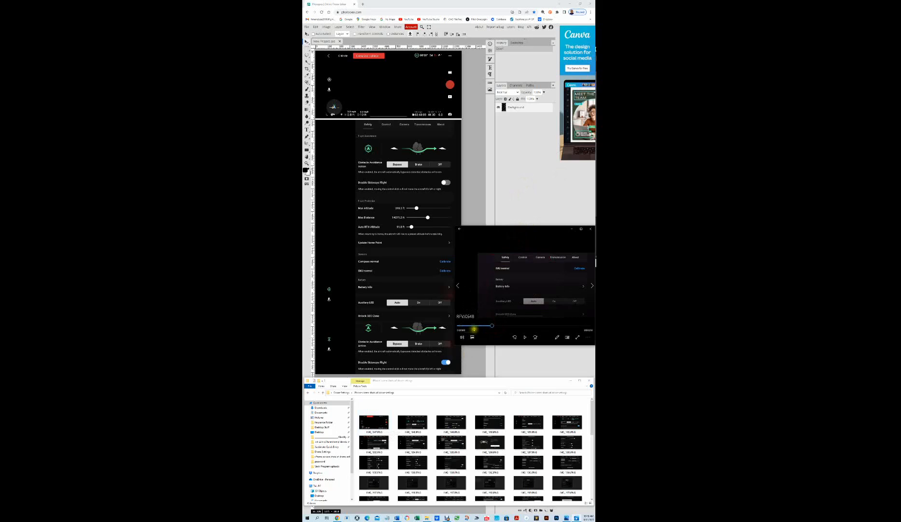
click(473, 327)
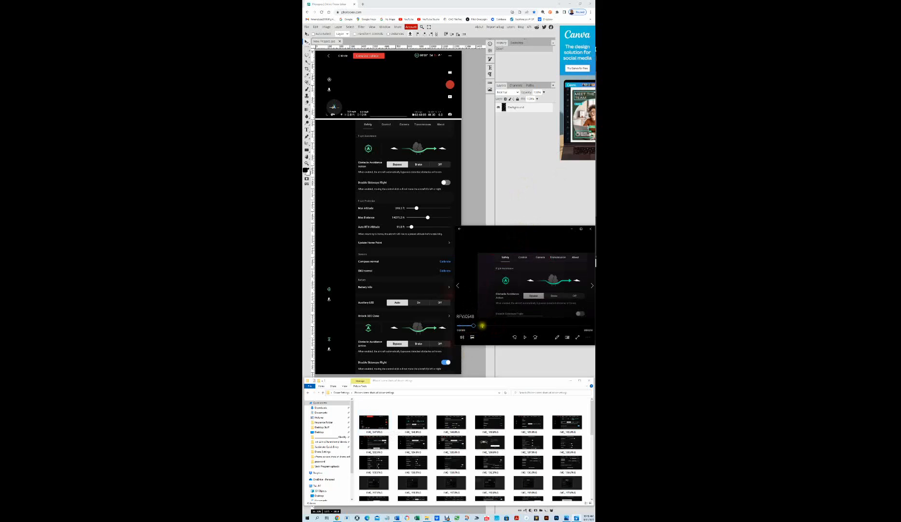
click(525, 337)
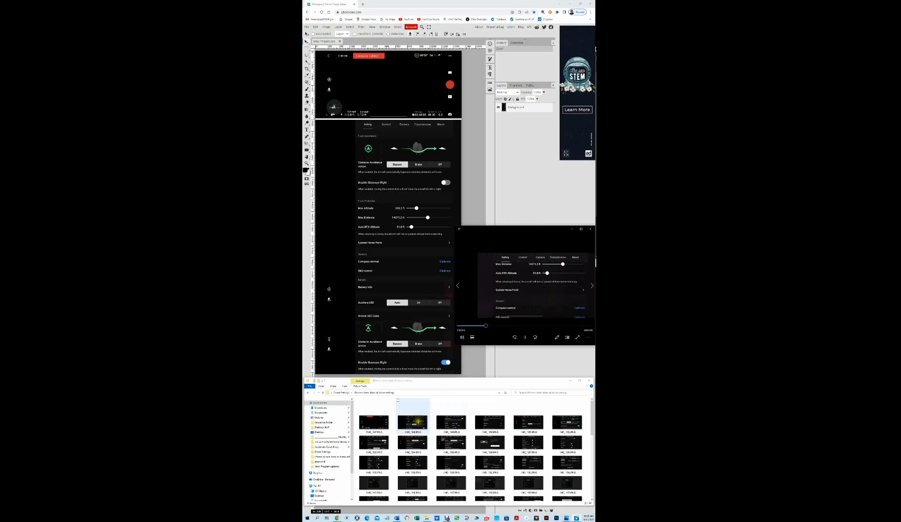
Open the first screenshot in the folder and page forward through the images to the Advanced Gimbal Settings screenshot.
click(373, 423)
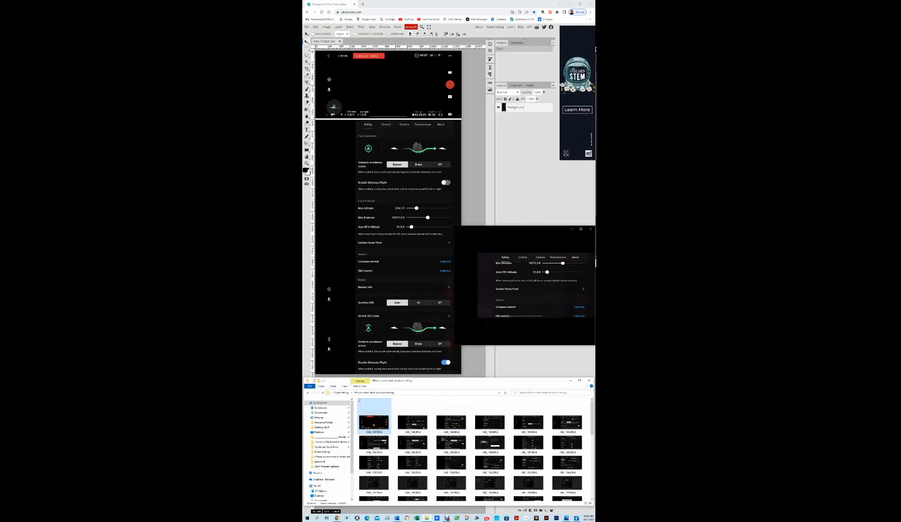
double_click(373, 424)
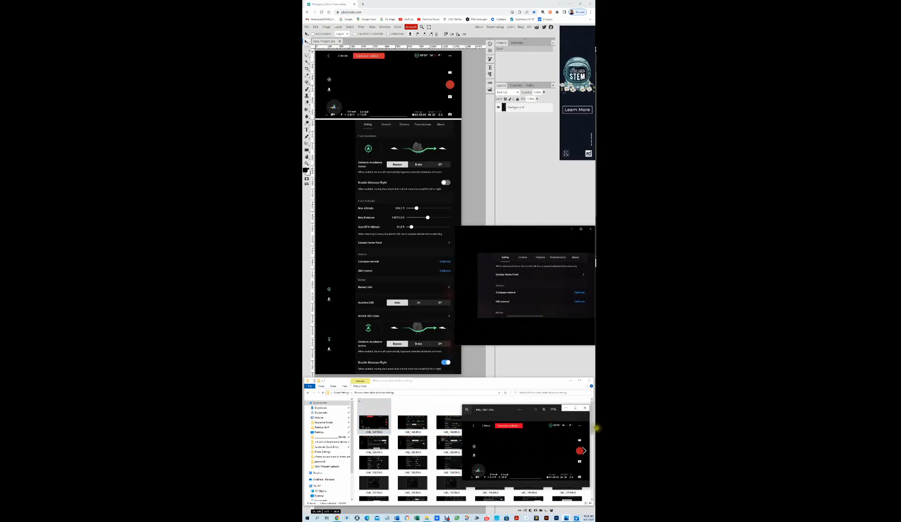
click(584, 450)
click(584, 450)
click(584, 451)
click(584, 450)
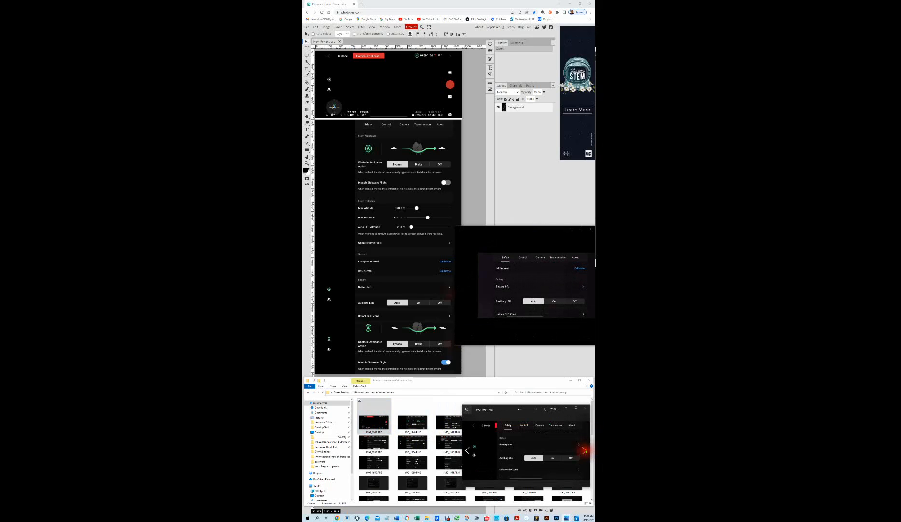
click(584, 450)
click(584, 450)
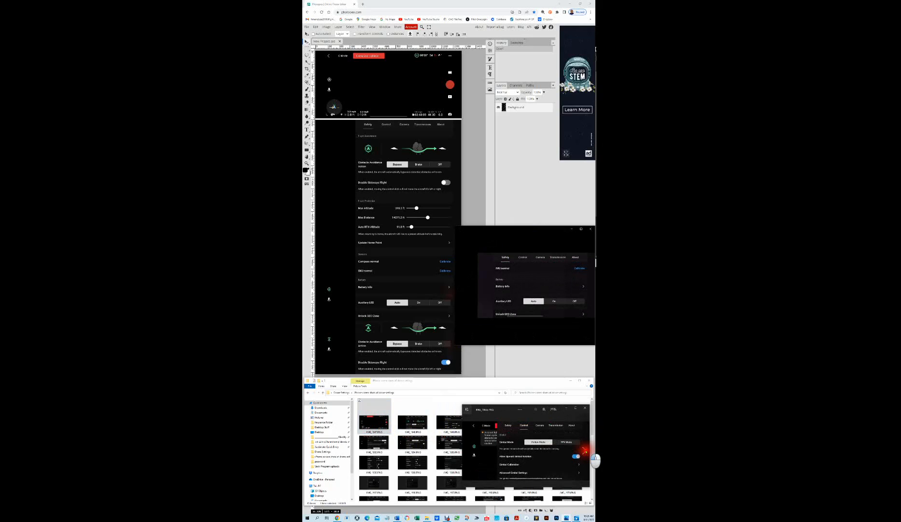
click(585, 451)
click(584, 450)
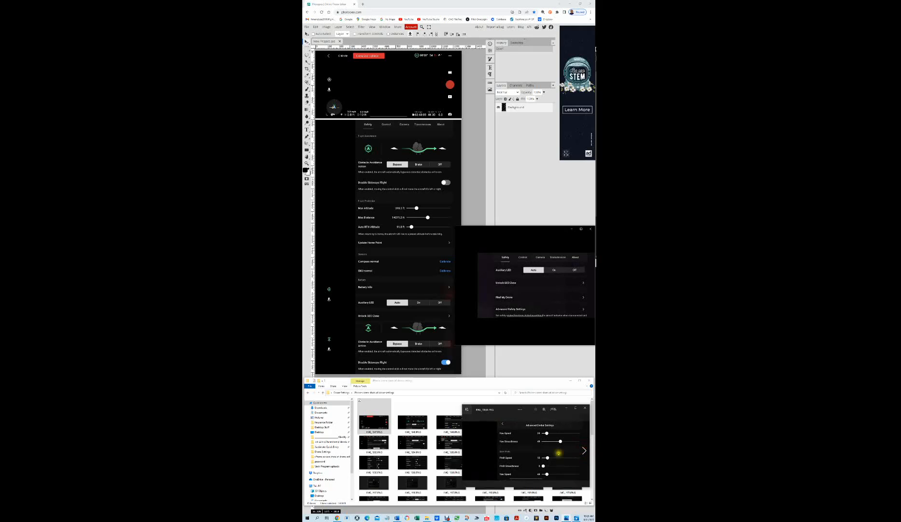
scroll(543, 456, up, 2)
scroll(542, 456, down, 2)
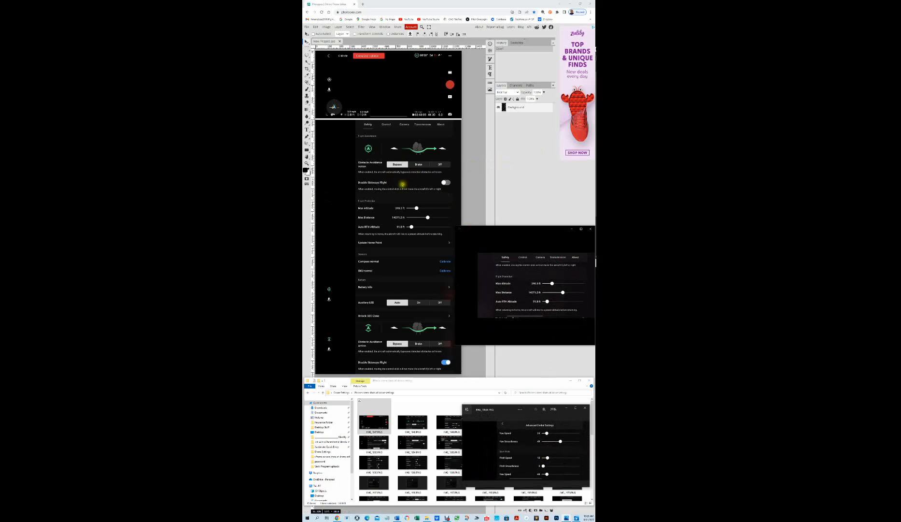
Bring the Photopea browser window with the stitched image to the front and select its web address.
scroll(394, 158, down, 5)
scroll(394, 157, up, 5)
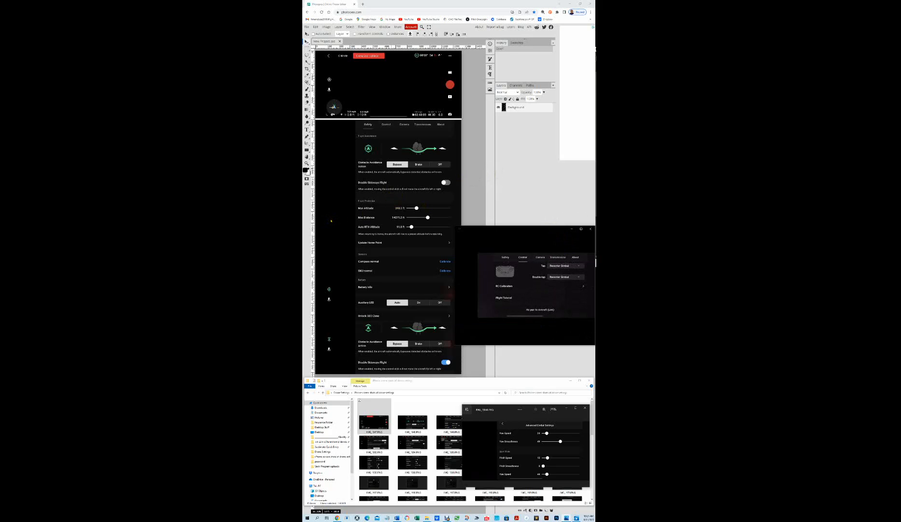
click(331, 220)
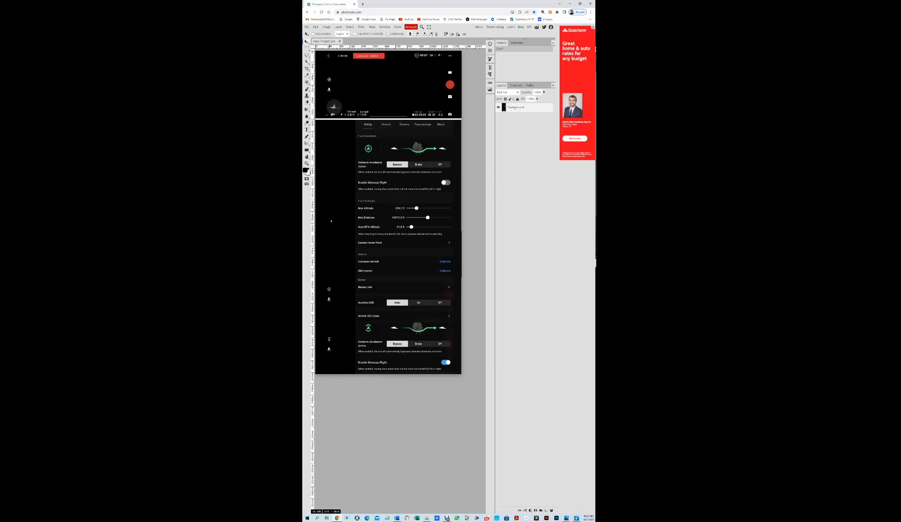
click(330, 11)
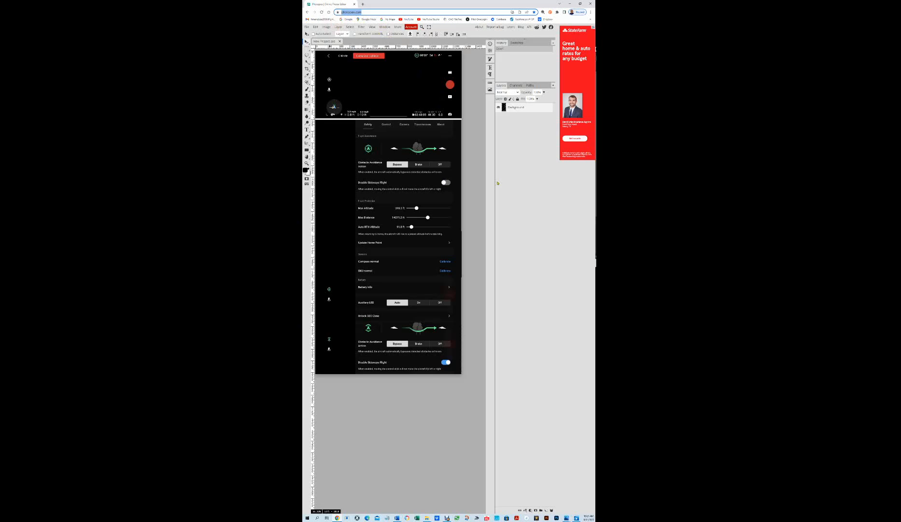
Inspect the full length of the stitched settings image and the empty canvas area around it.
scroll(471, 218, down, 2)
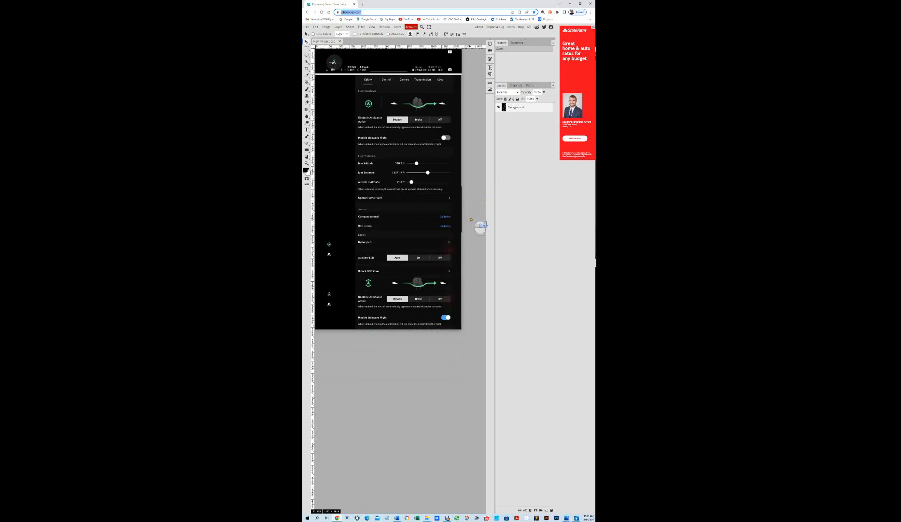
scroll(471, 219, down, 12)
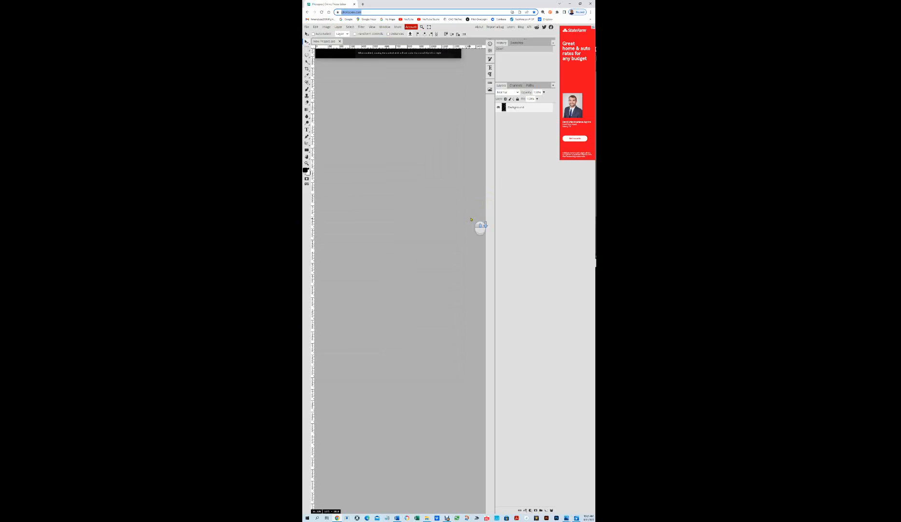
scroll(444, 247, up, 16)
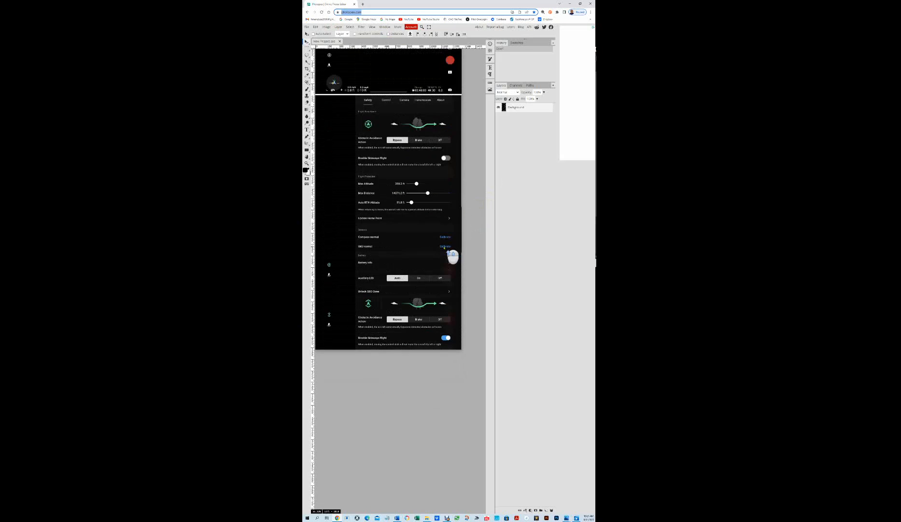
scroll(444, 247, up, 8)
scroll(444, 248, down, 7)
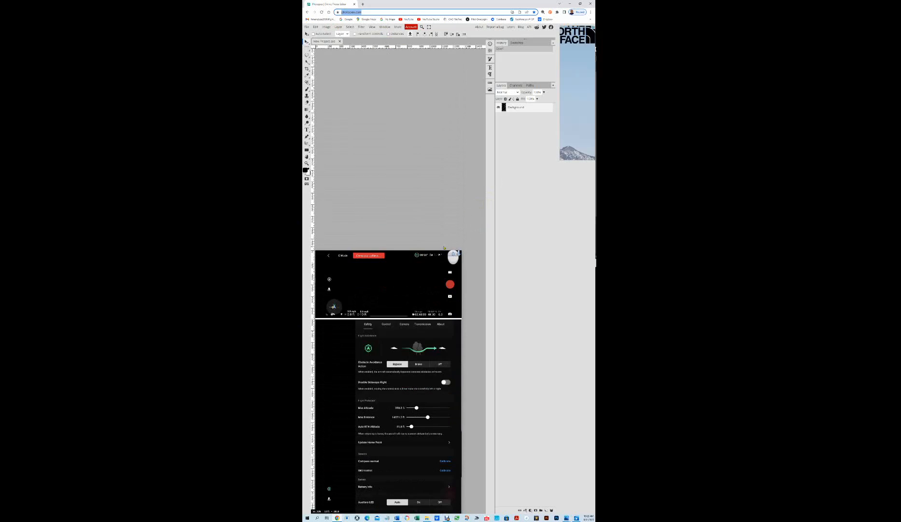
scroll(444, 248, down, 5)
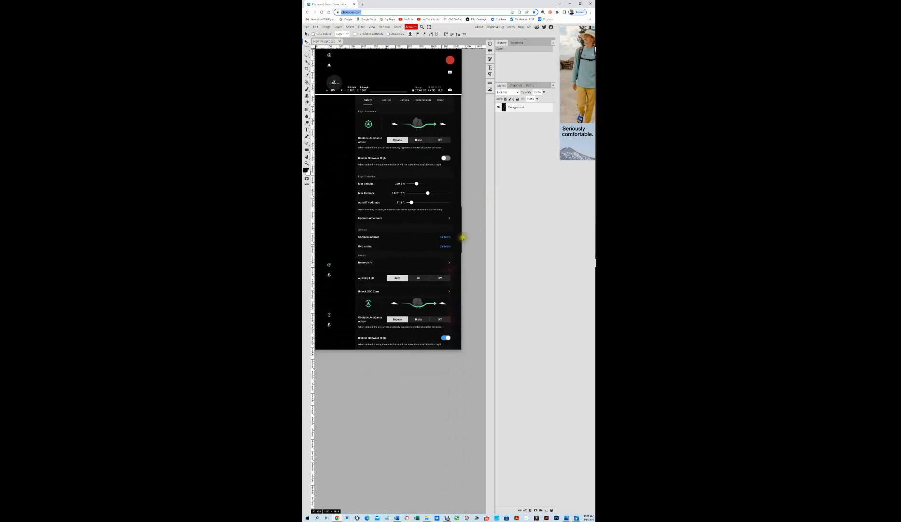
scroll(466, 238, up, 2)
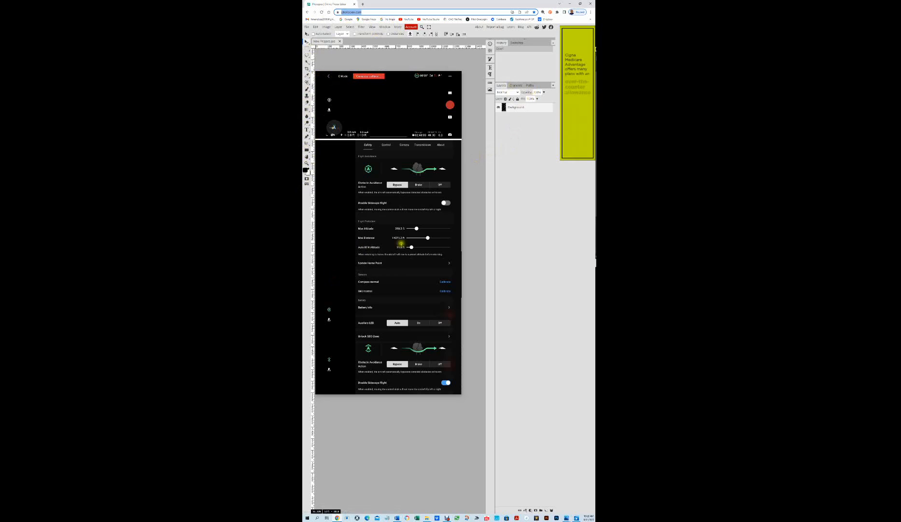
scroll(367, 271, up, 2)
scroll(367, 269, down, 3)
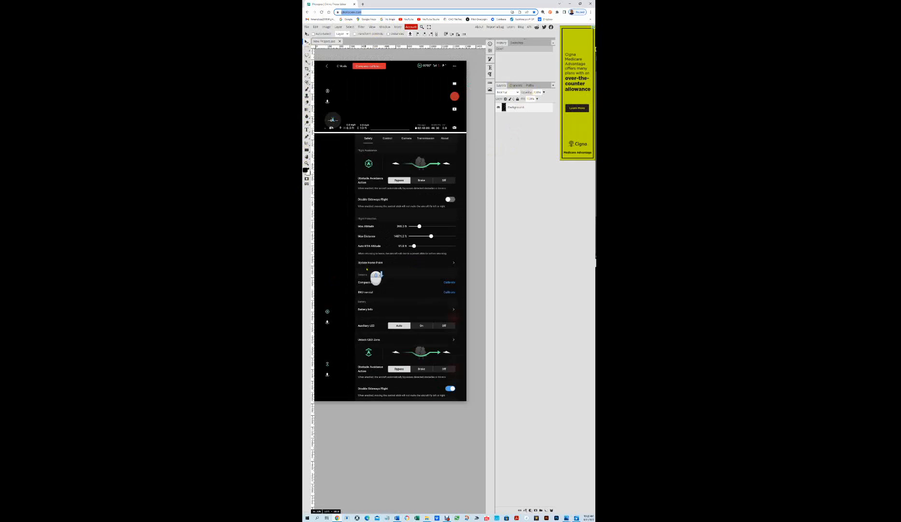
scroll(367, 270, up, 1)
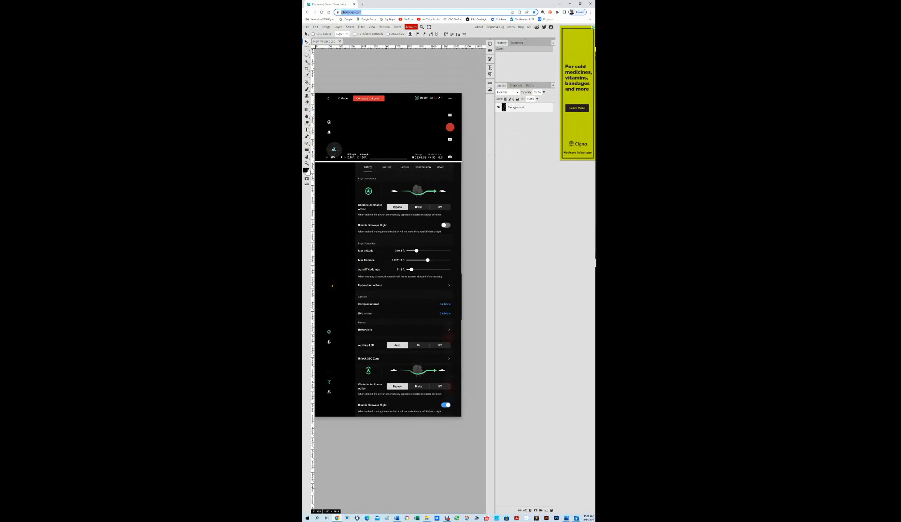
scroll(332, 285, down, 1)
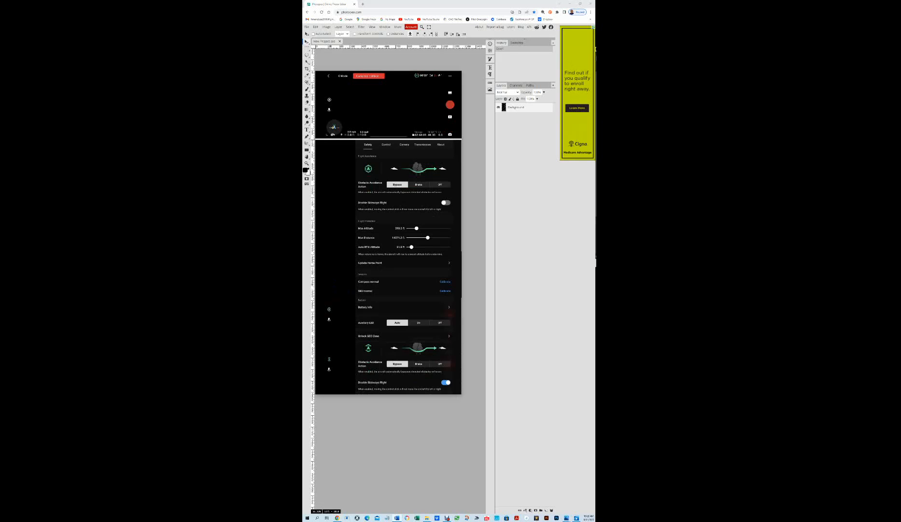
Switch to Word, position its window over the stitched image, and place the insertion point at the start of the blank document.
drag(417, 263, 453, 126)
click(373, 159)
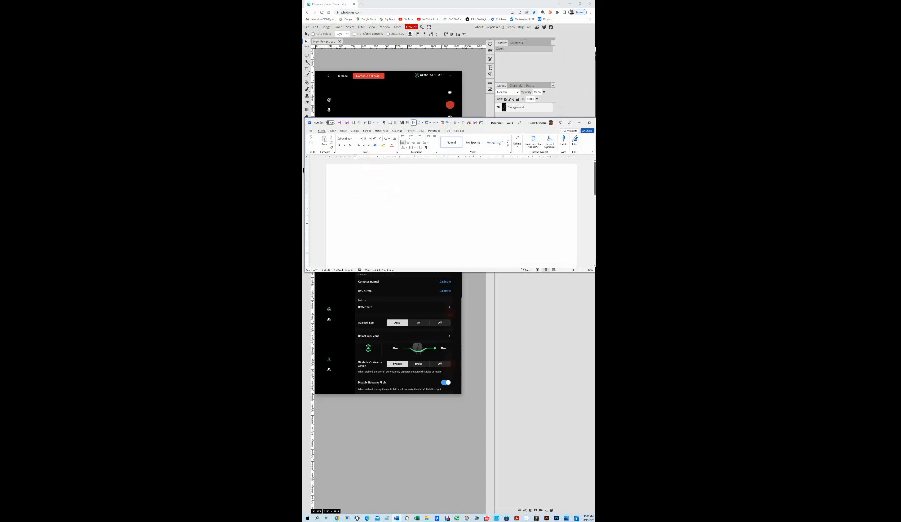
right_click(386, 195)
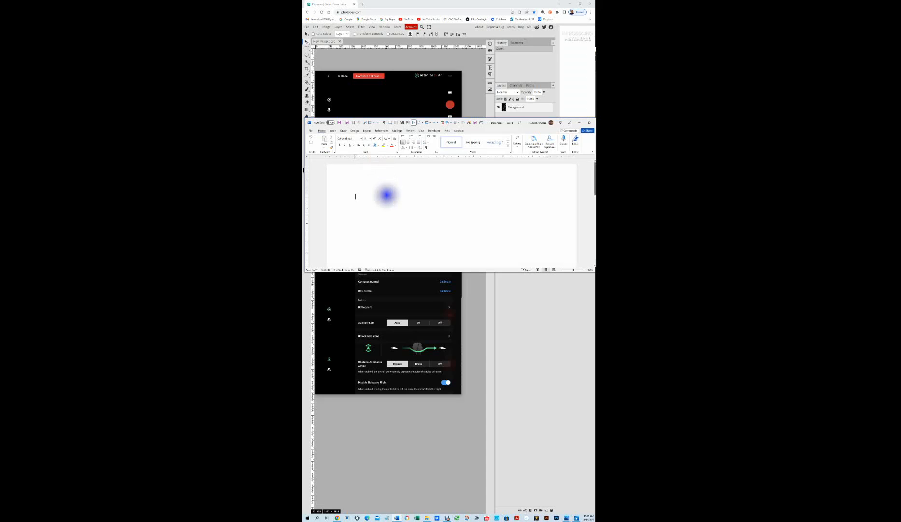
click(358, 195)
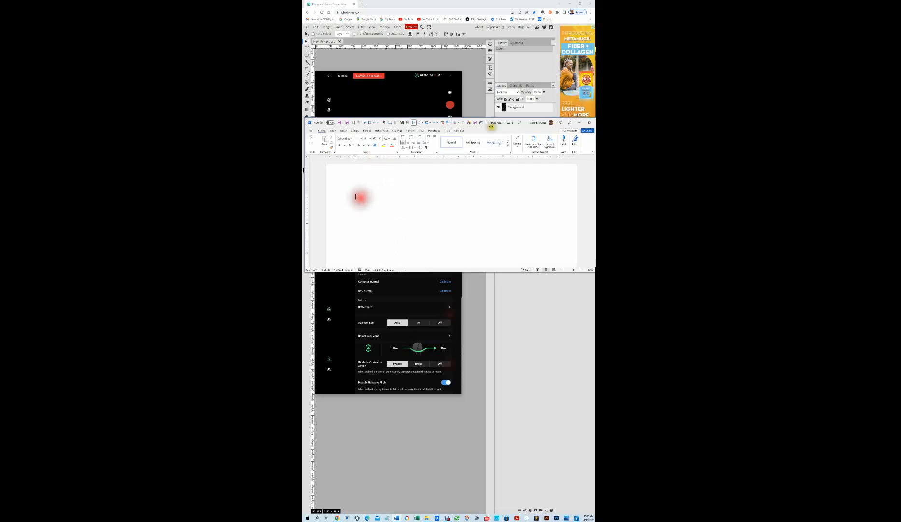
Minimize the Photopea browser window and close the blank Word document to clear the desktop.
click(577, 3)
click(571, 3)
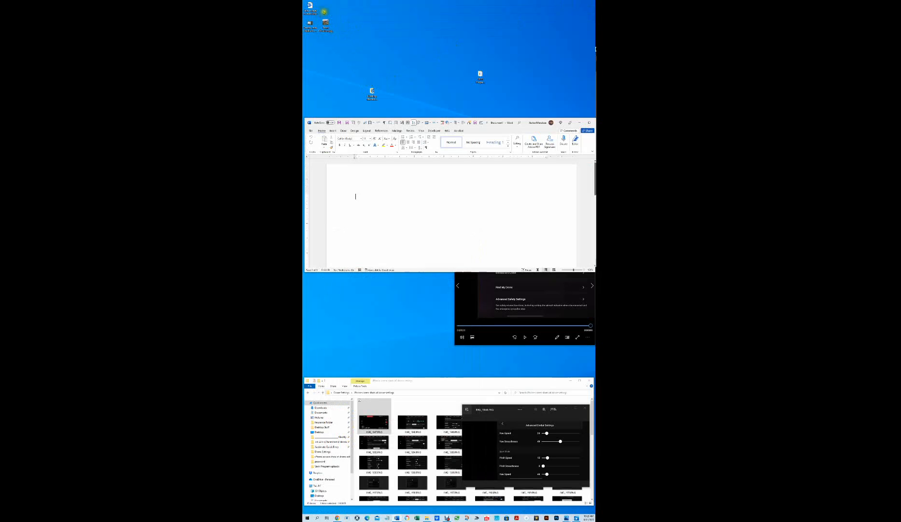
click(310, 24)
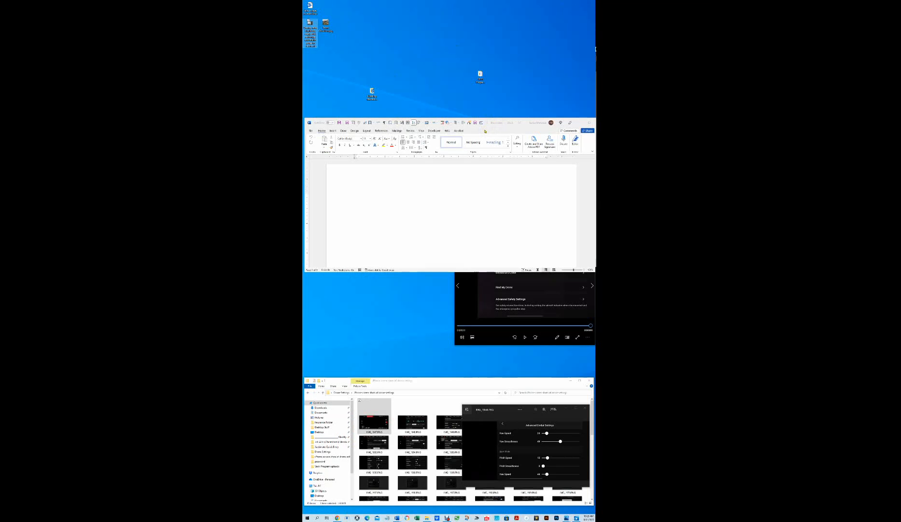
click(536, 262)
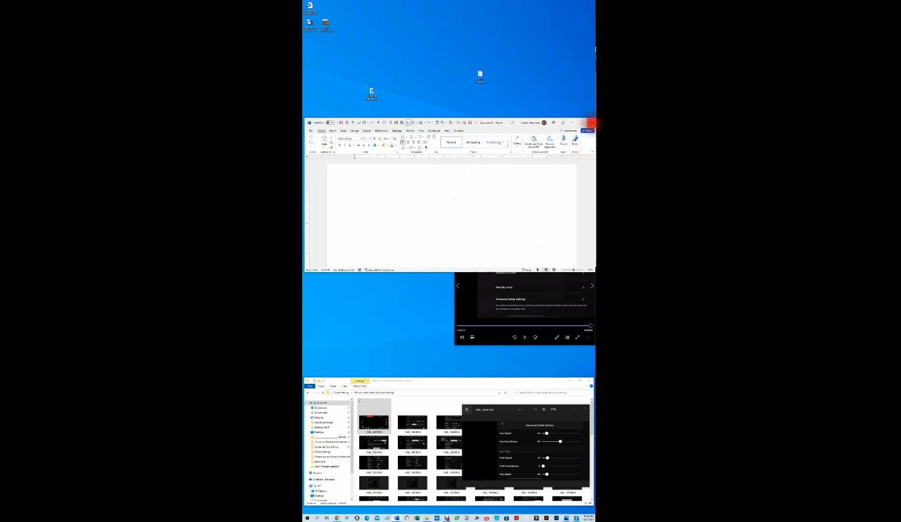
click(593, 124)
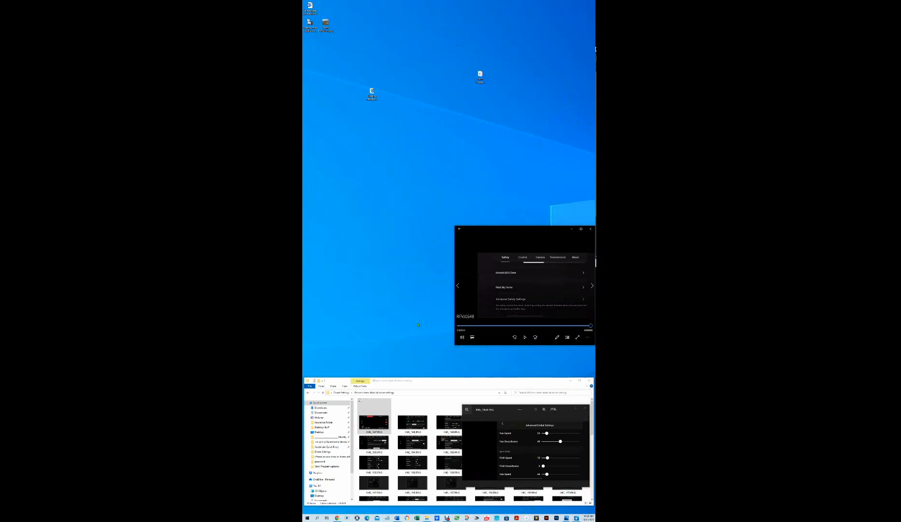
Bring Photopea back and check the stitched image's canvas size in inches without changing it.
key(alt+Tab)
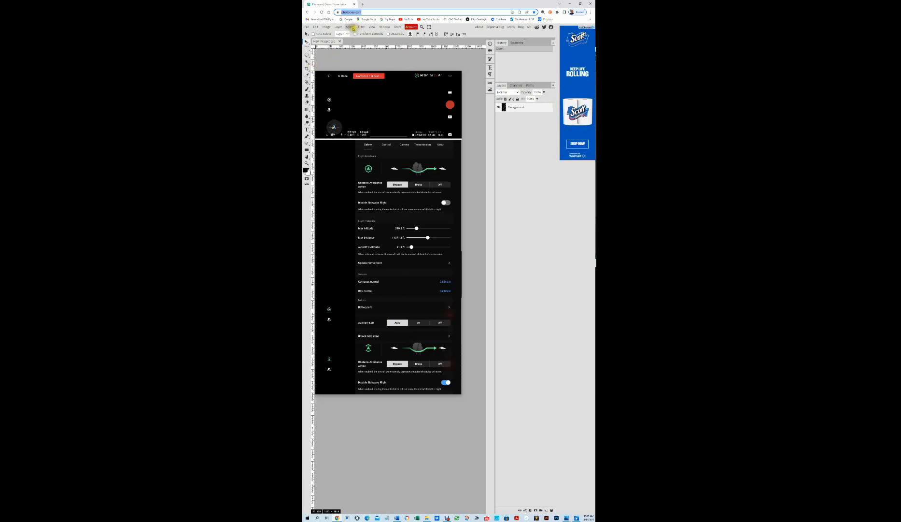
click(330, 27)
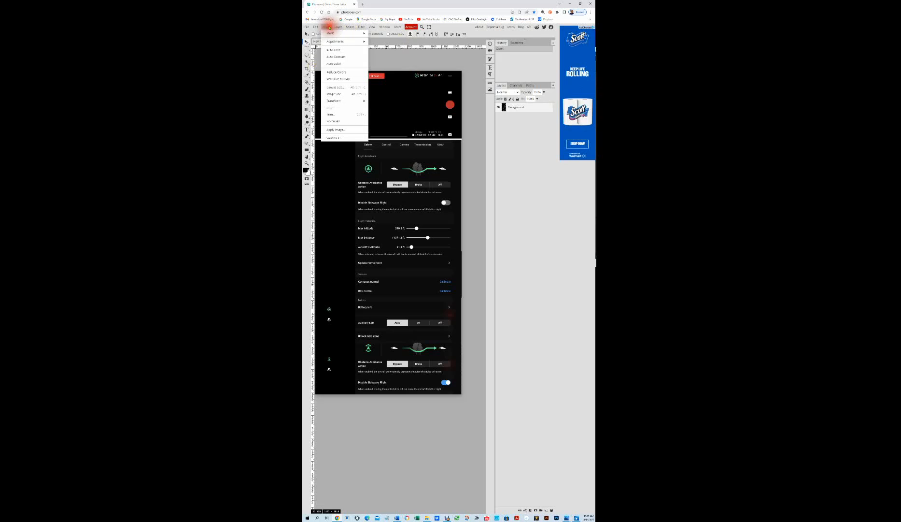
click(341, 87)
click(375, 70)
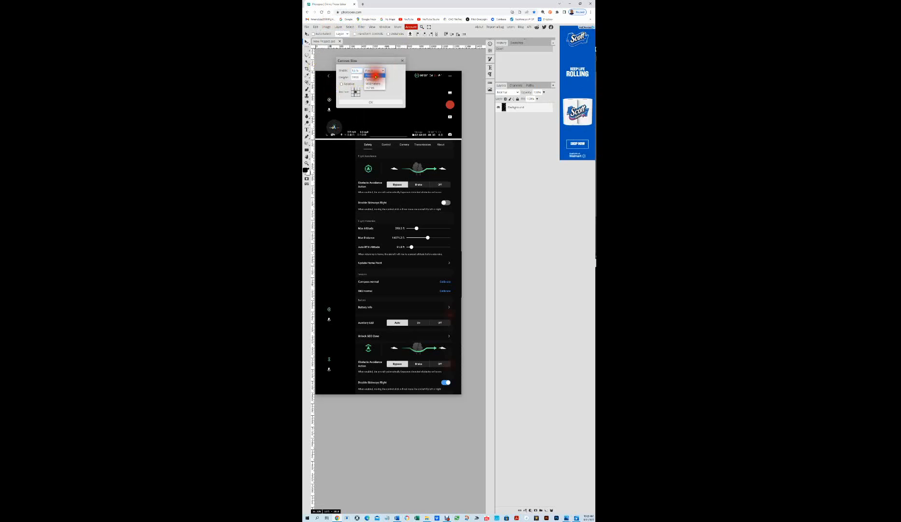
click(375, 84)
click(375, 70)
click(375, 87)
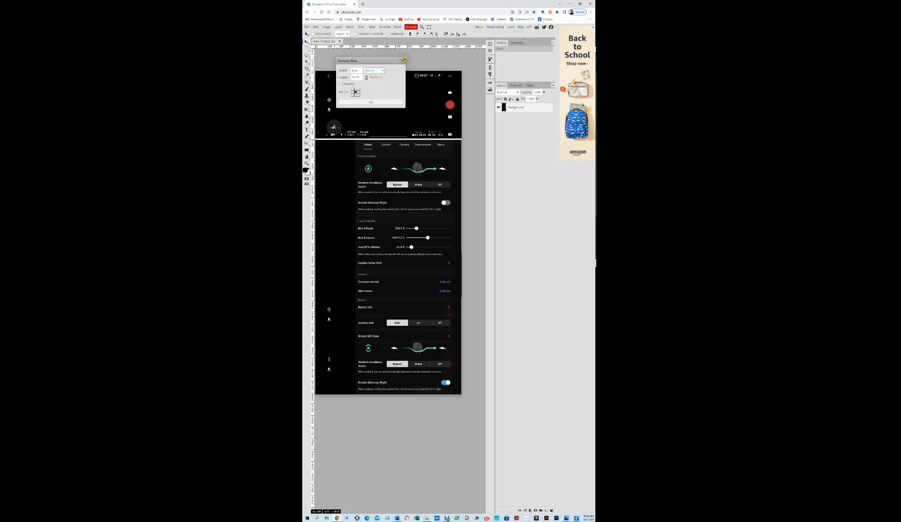
click(403, 60)
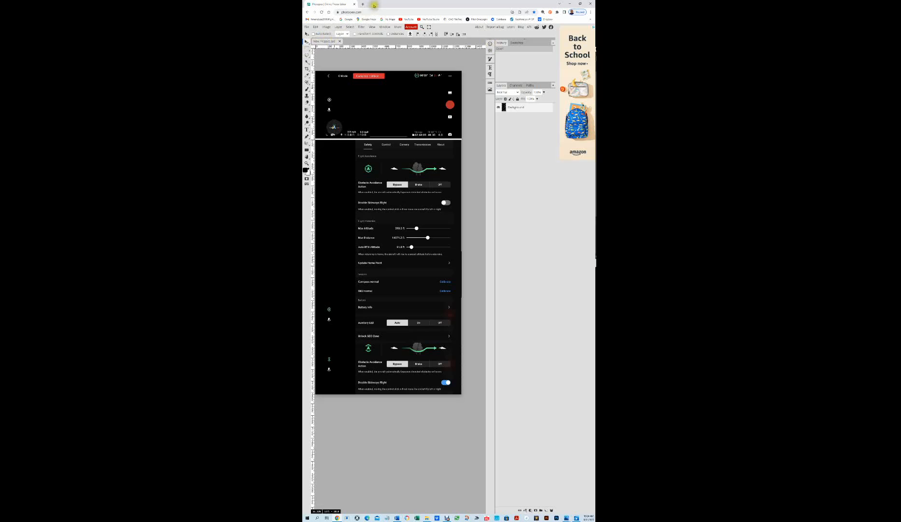
Close the browser window with the stitched image, start Chrome again and open Photopea from the saved bookmarks.
click(355, 5)
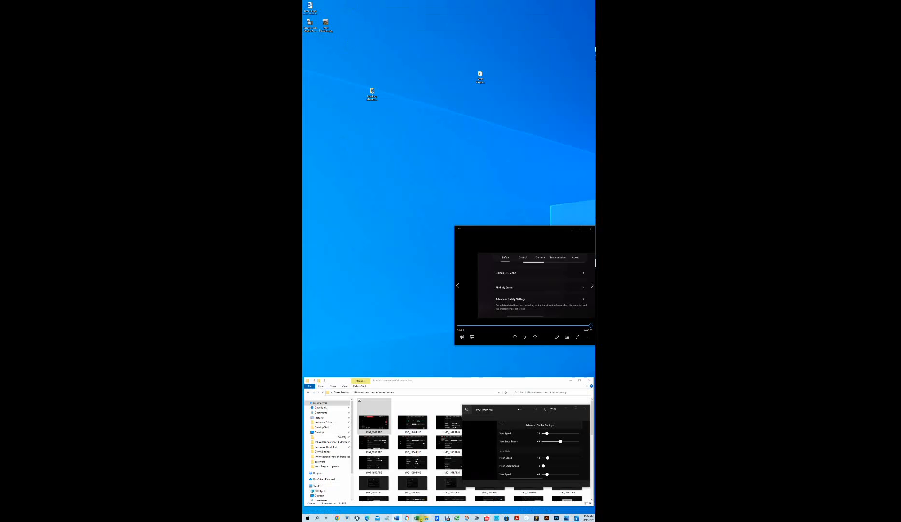
click(338, 517)
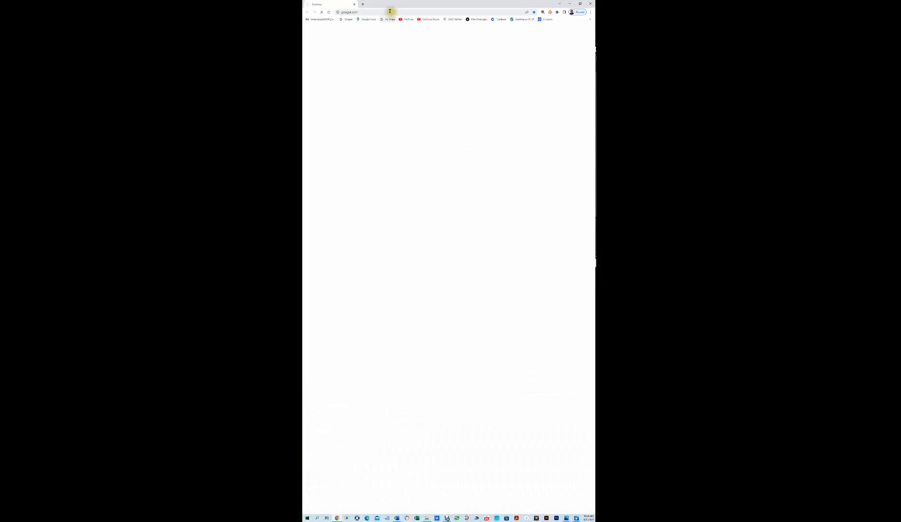
click(374, 11)
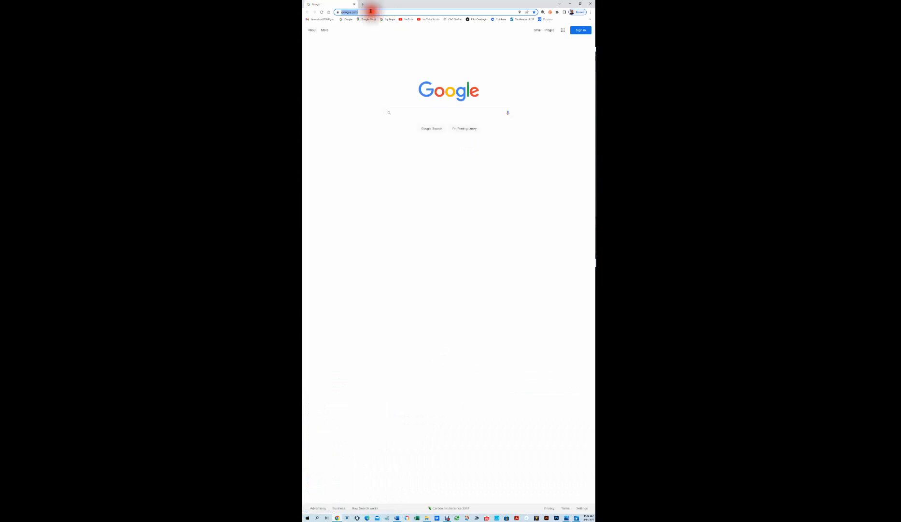
click(590, 19)
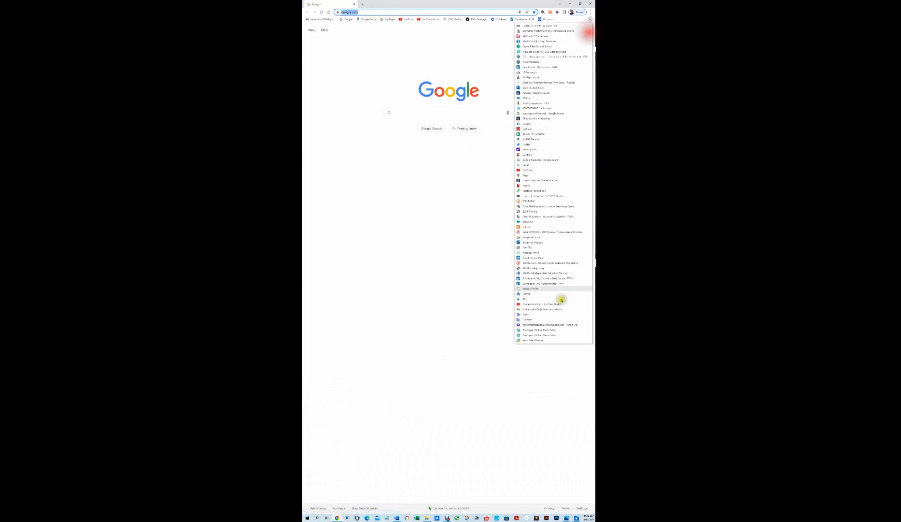
click(553, 330)
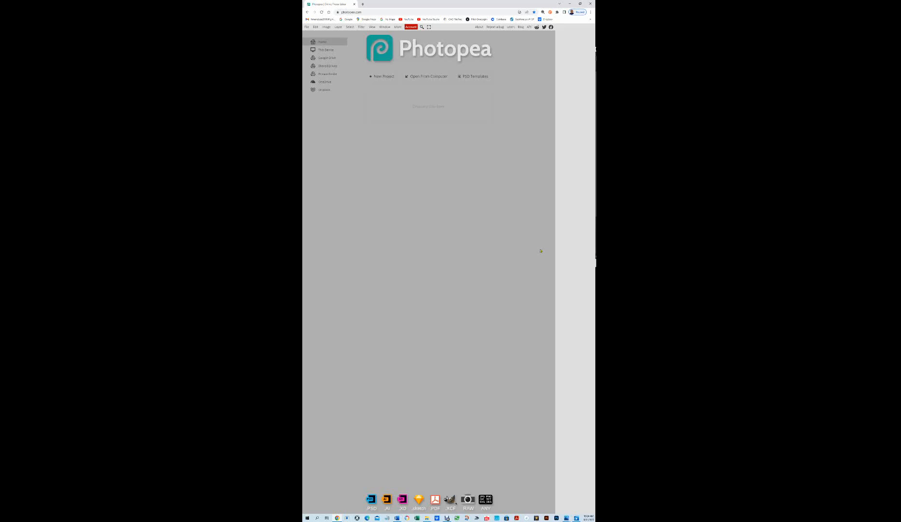
Start a new Photopea project and set its dimension units to inches.
click(381, 77)
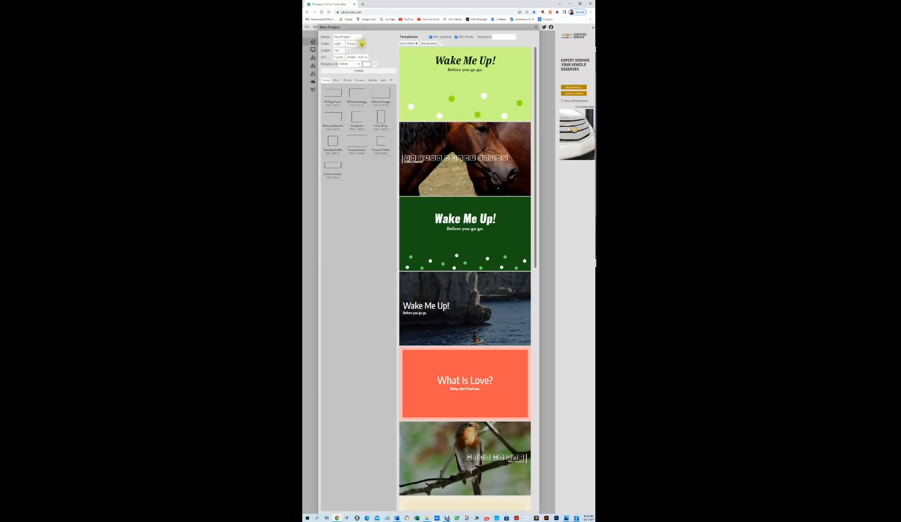
click(363, 44)
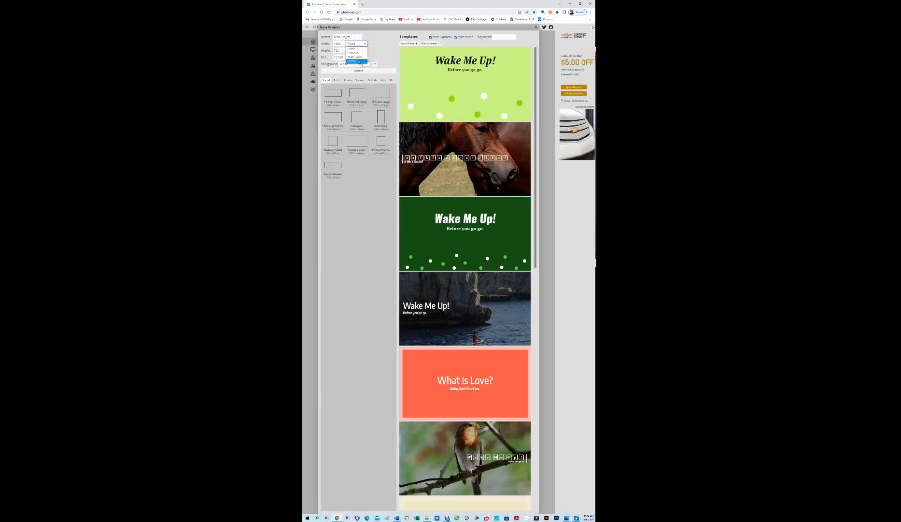
click(360, 61)
Name the new project "Create a long continuous photo".
drag(362, 37, 313, 37)
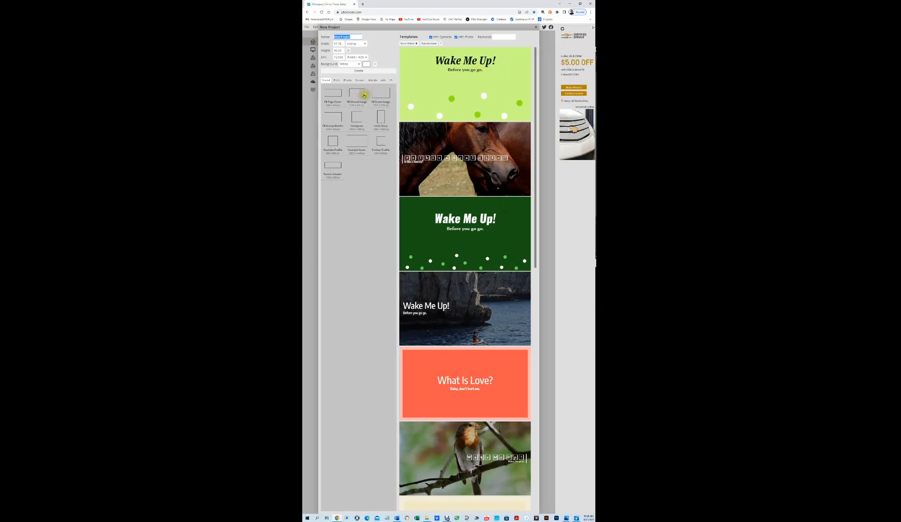
text(C)
text(reate a long continuous)
text( ph)
key(BackSpace)
text(oto)
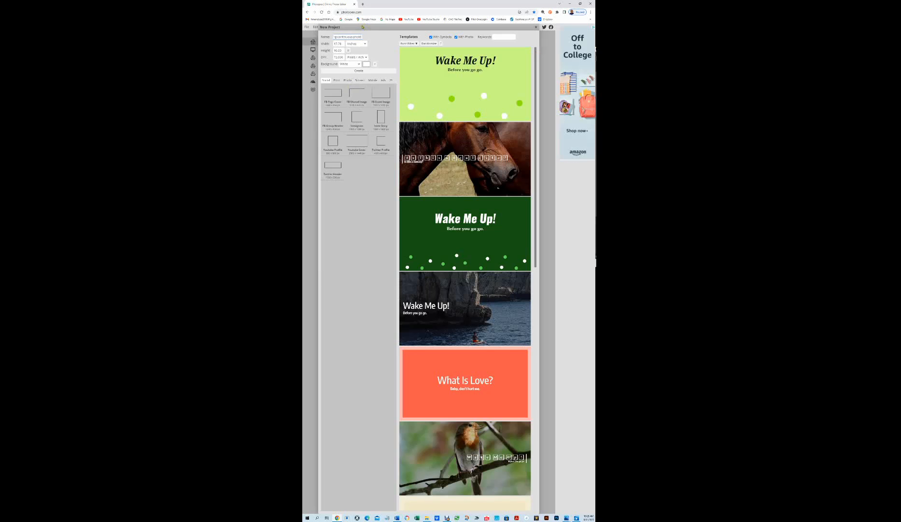
text(s)
double_click(345, 37)
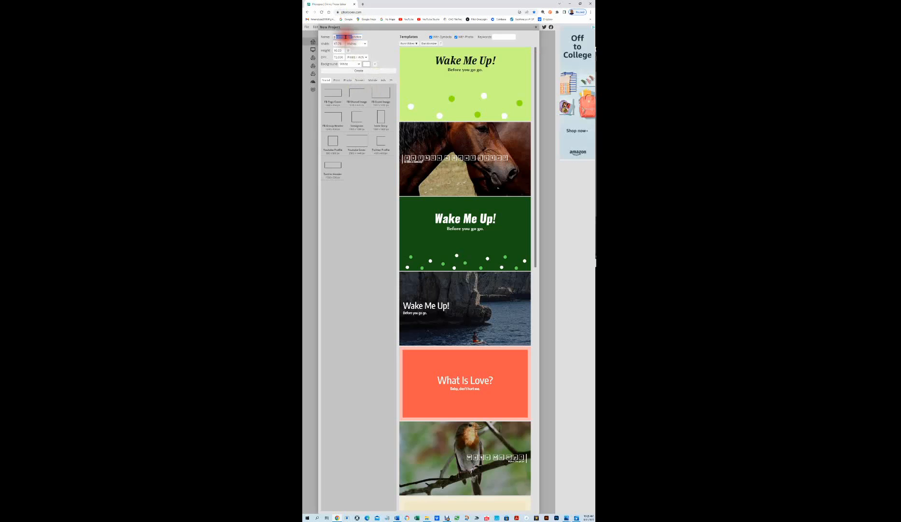
text(co)
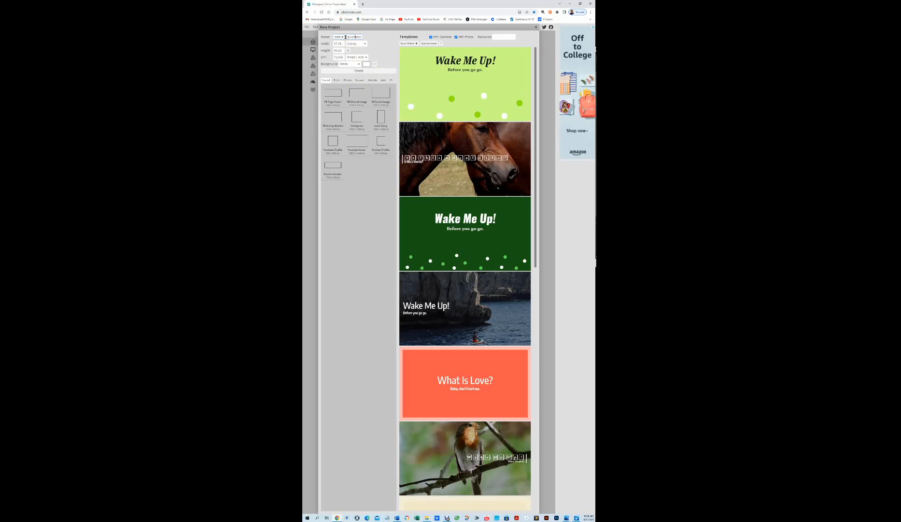
text(ntinuous pl)
Set the new project's width to 8.5 inches.
mouse_move(345, 43)
mouse_down()
mouse_move(322, 44)
mouse_move(329, 48)
mouse_up()
text(8.5)
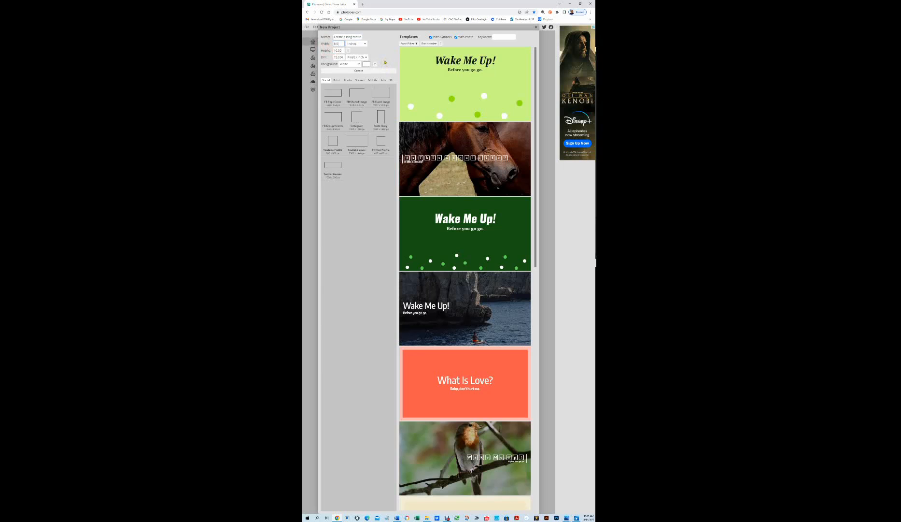
key(Tab)
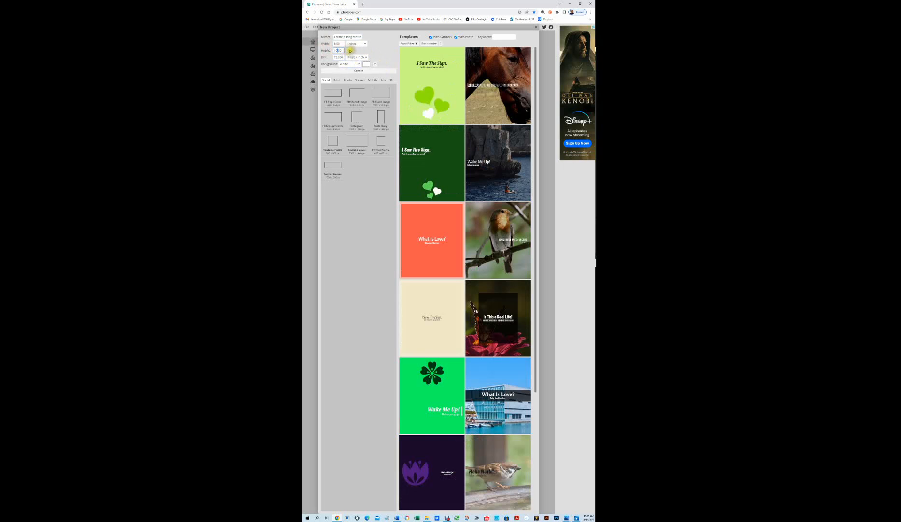
Swap the project's width and height, and re-enter them as an 8.5 by 11 inch portrait page.
click(350, 51)
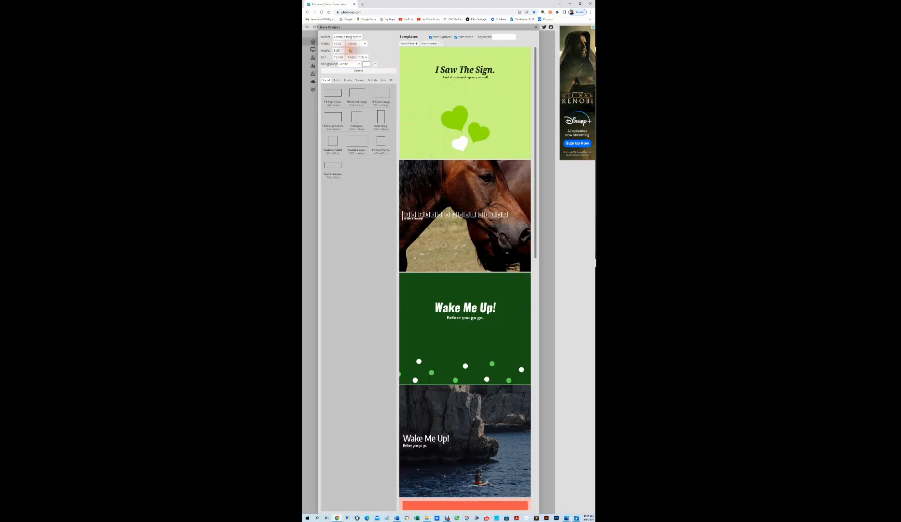
click(336, 43)
drag(337, 43, 331, 42)
text(8.5)
key(Tab)
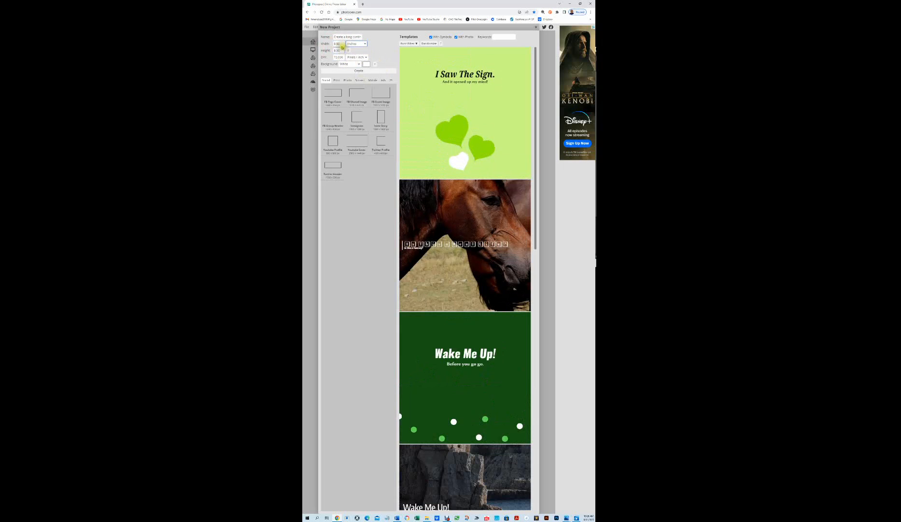
drag(343, 43, 329, 43)
text(11)
click(342, 51)
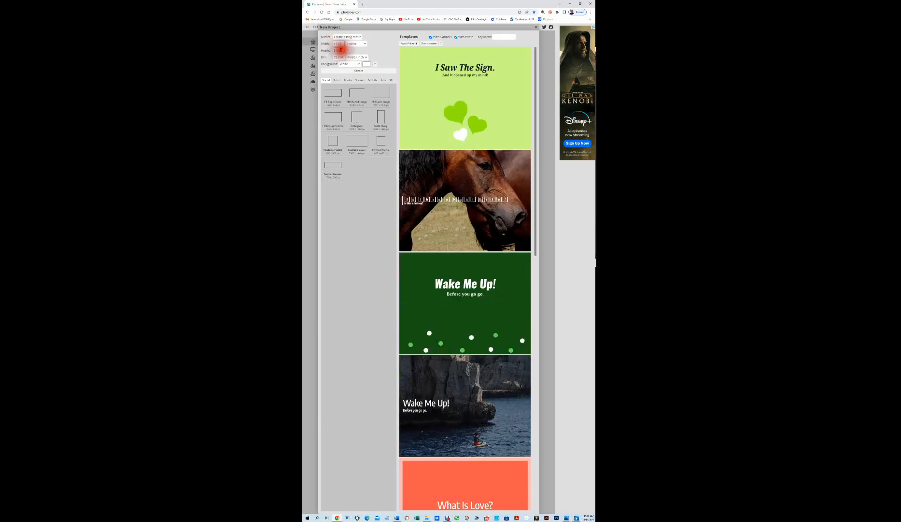
click(349, 51)
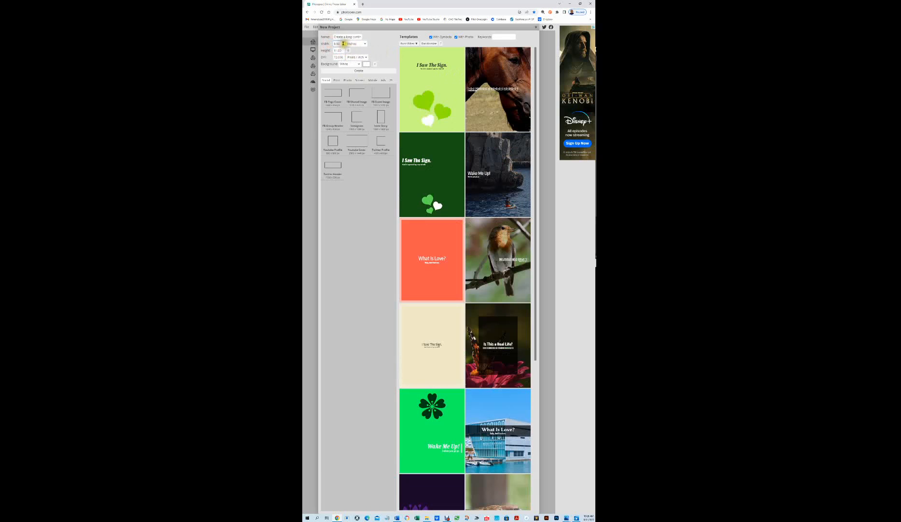
Set the height to 18 inches and the resolution to 150 DPI, and create the project with a white background.
double_click(344, 50)
text(18)
key(Tab)
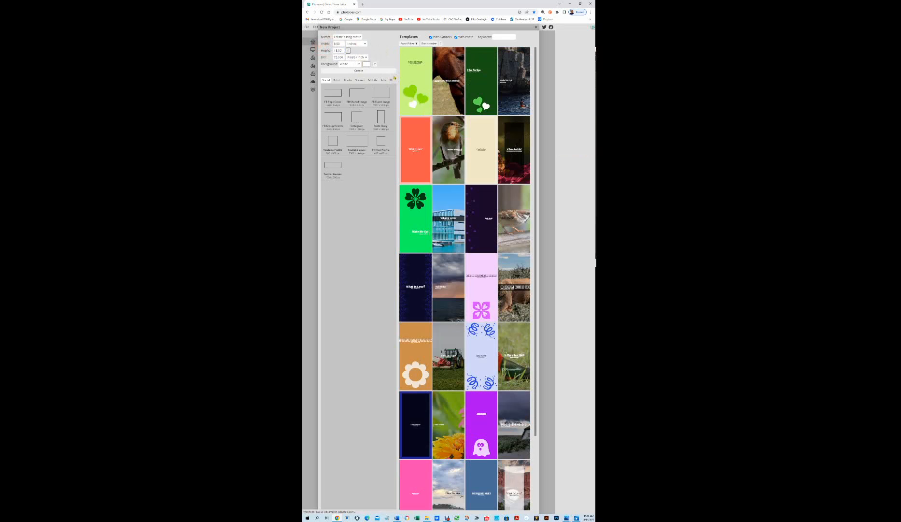
double_click(341, 57)
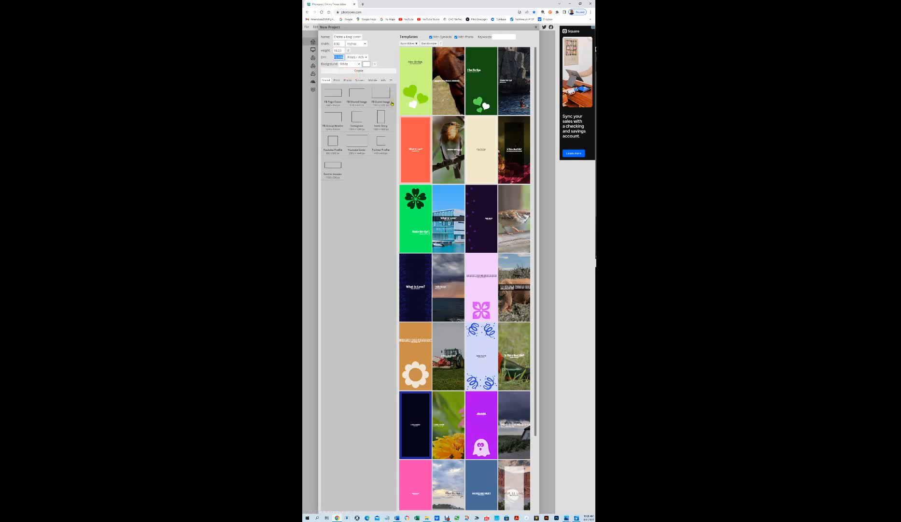
text(150)
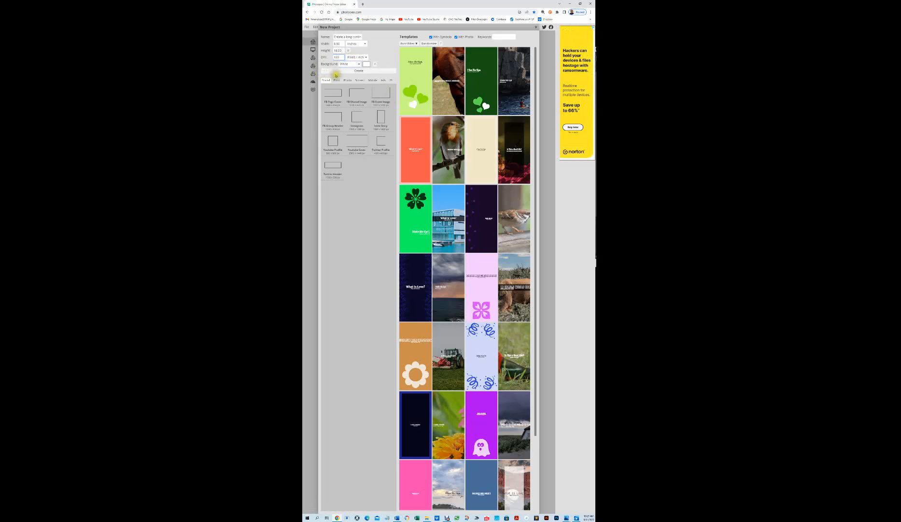
click(363, 71)
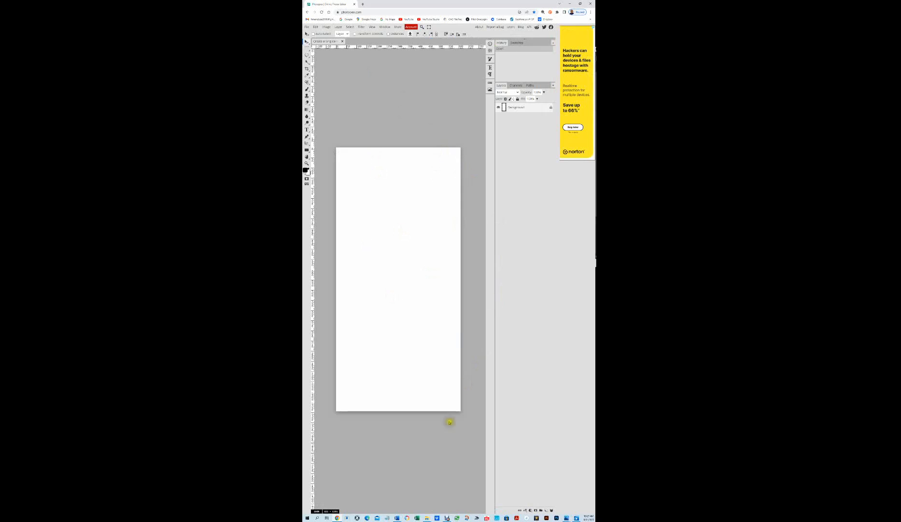
Restore the Photopea window to a smaller size and fit it above the screenshot folder with the whole canvas showing.
click(581, 3)
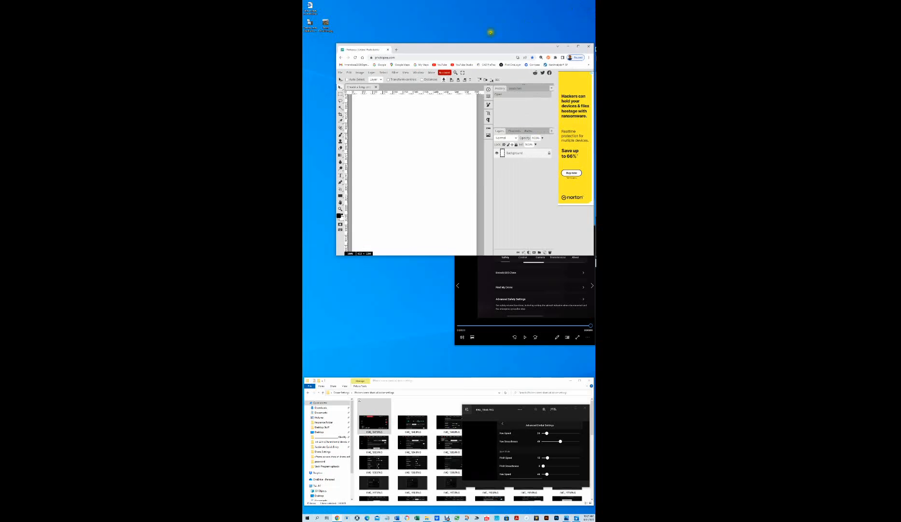
drag(465, 45, 436, 8)
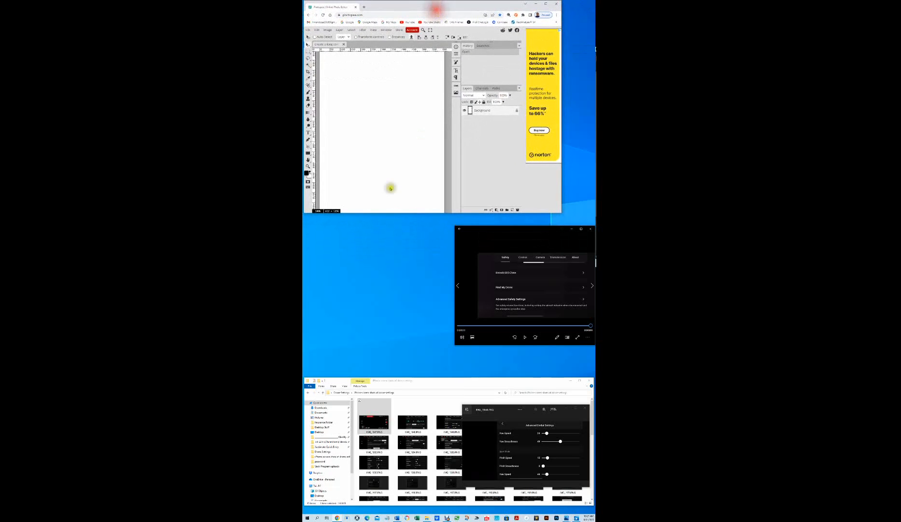
drag(450, 212, 455, 371)
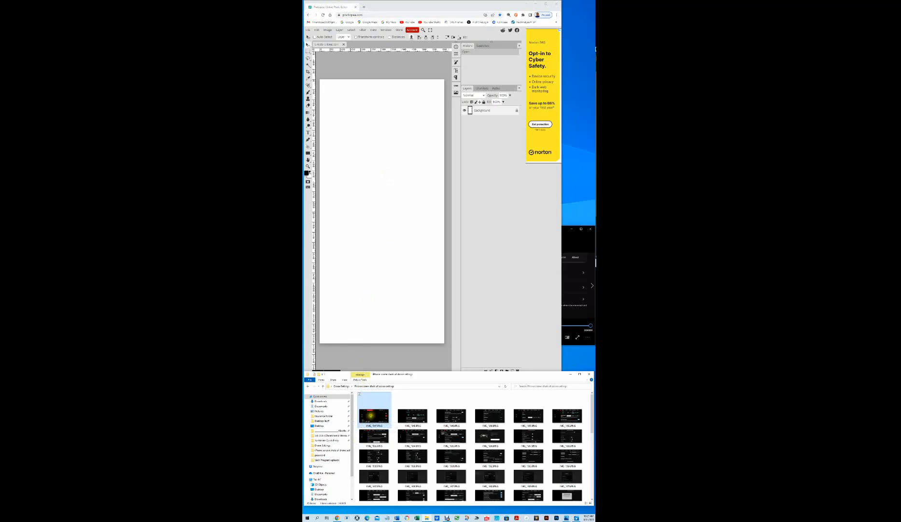
Place the first screenshot from the folder on the canvas and align it with the canvas's top edge.
mouse_move(371, 419)
mouse_down()
mouse_move(377, 235)
mouse_move(326, 41)
mouse_move(328, 76)
mouse_move(347, 102)
mouse_up()
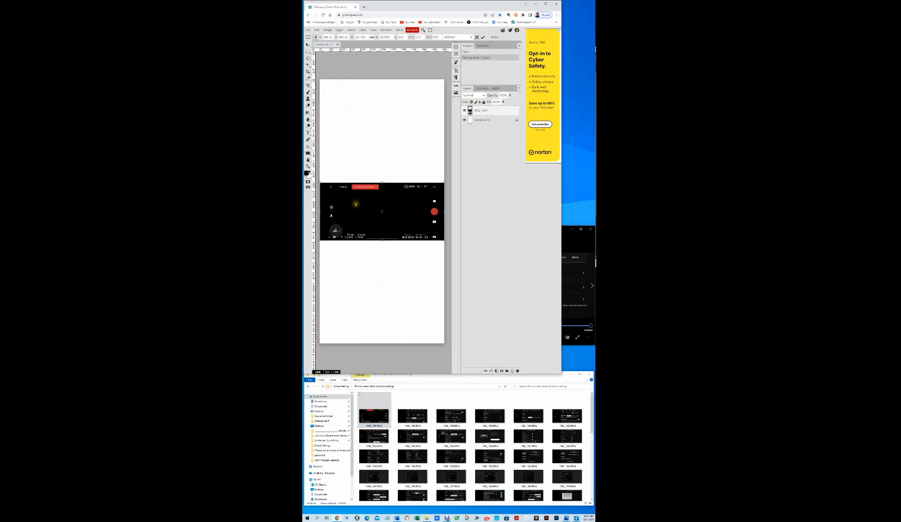
drag(360, 202, 359, 103)
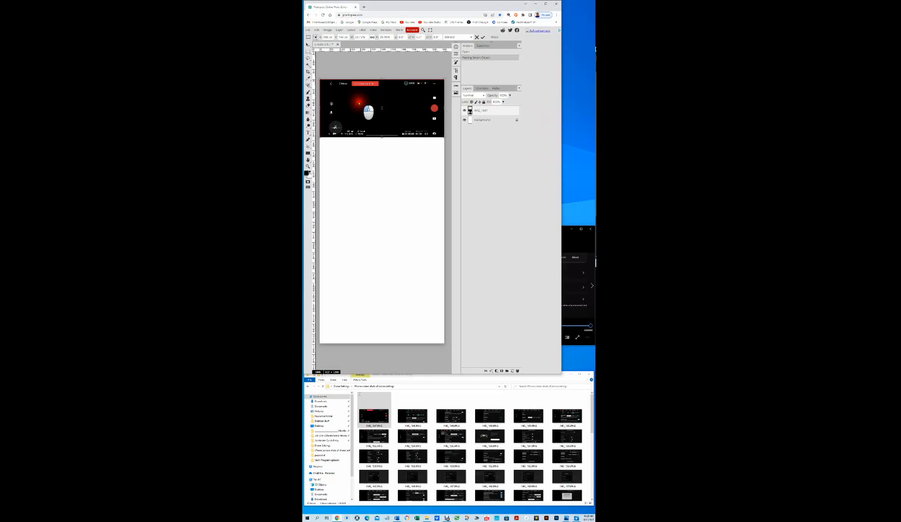
drag(359, 103, 360, 103)
drag(347, 174, 349, 174)
click(348, 174)
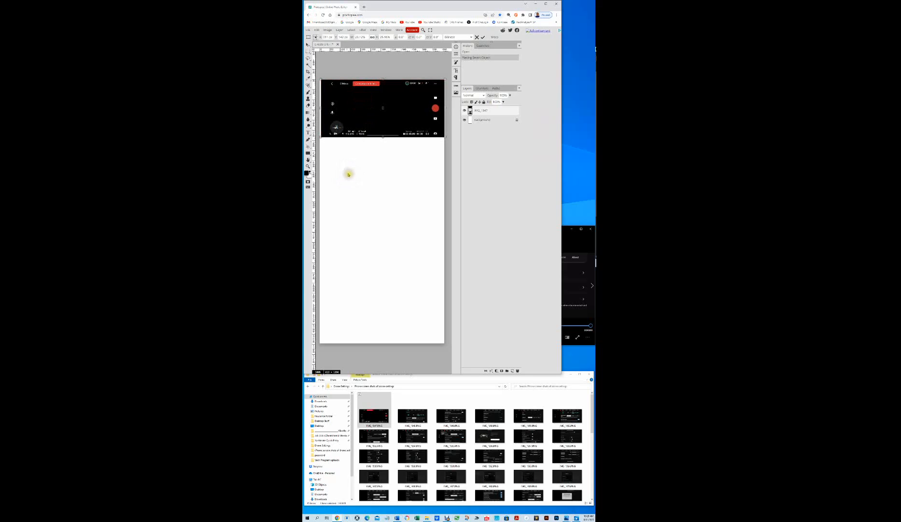
key(ctrl+z)
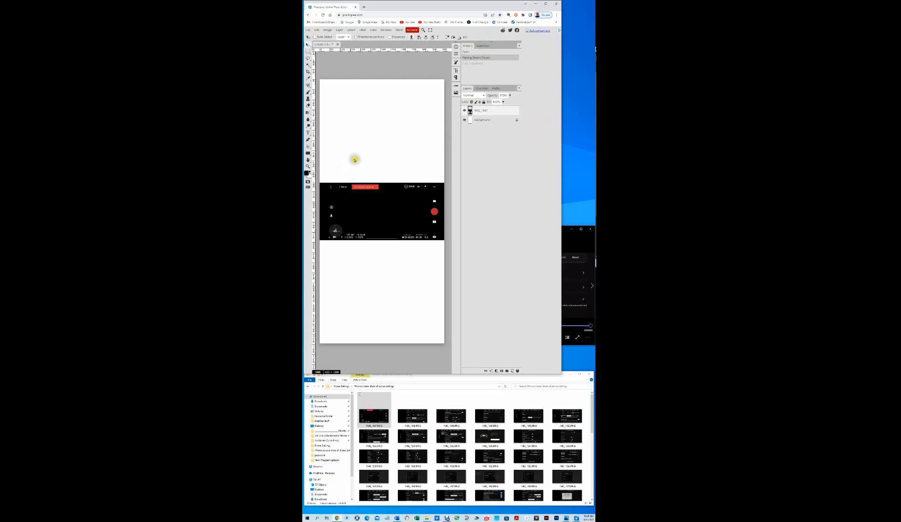
drag(352, 197, 352, 94)
click(342, 154)
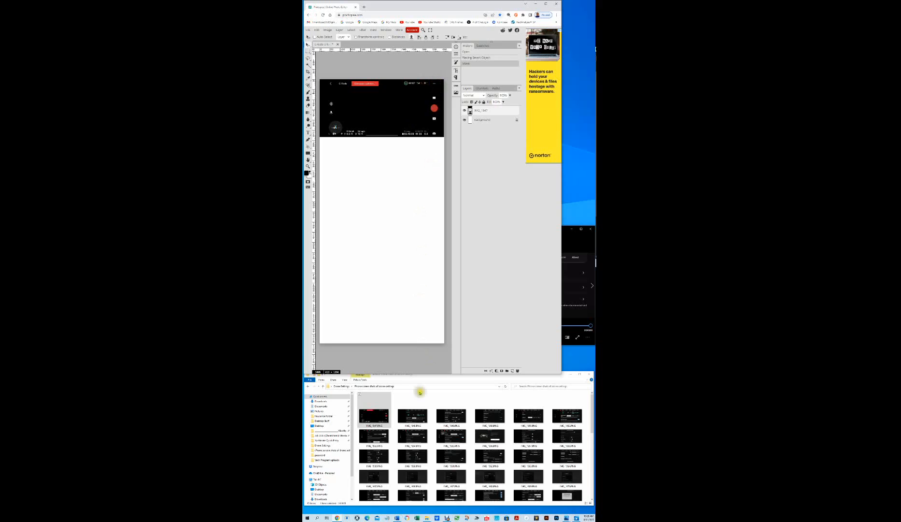
Place the second and third screenshots on the canvas and stack them directly below the first one.
drag(413, 415, 370, 216)
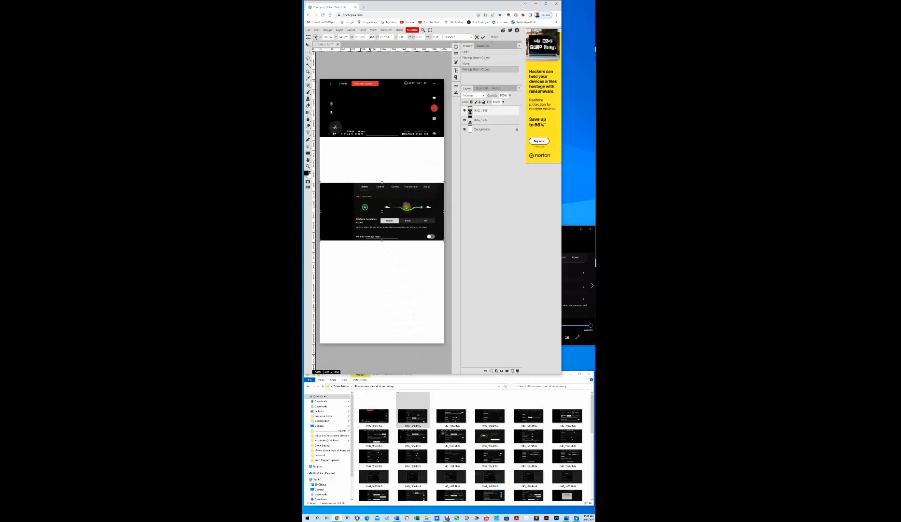
drag(337, 215, 333, 166)
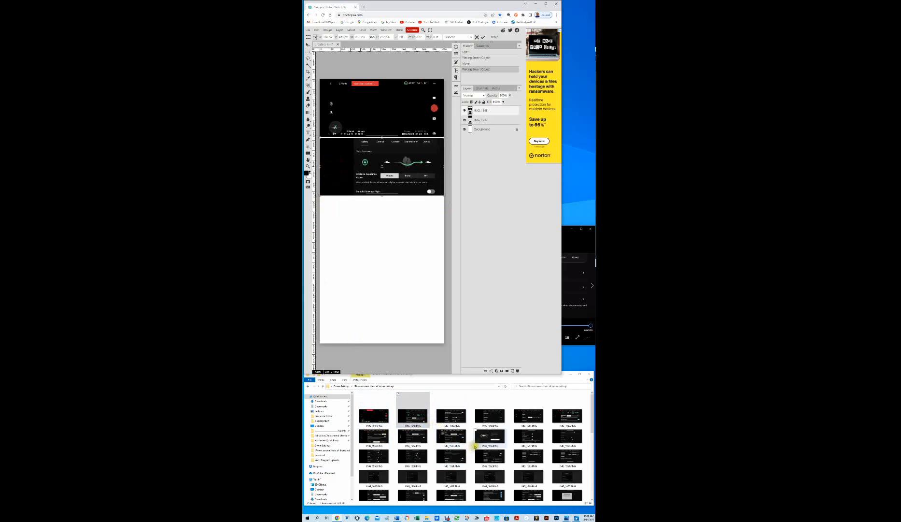
drag(449, 415, 350, 220)
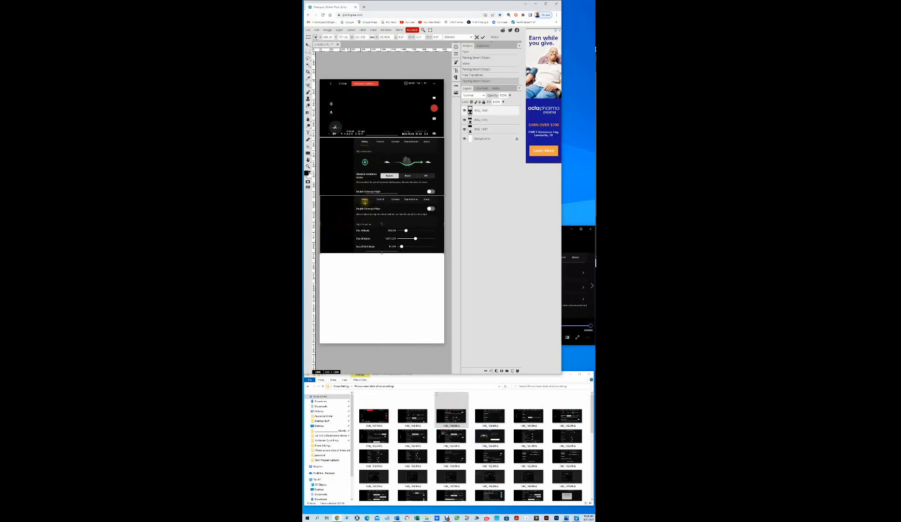
Place the fourth and fifth screenshots and stack them below the third, letting the fifth extend past the canvas's lower edge.
drag(489, 410, 338, 295)
drag(344, 211, 341, 282)
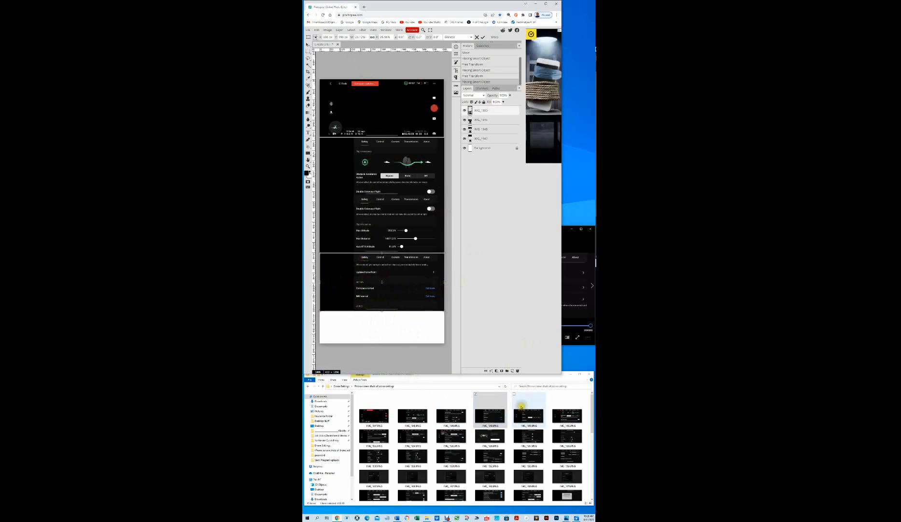
drag(525, 414, 348, 336)
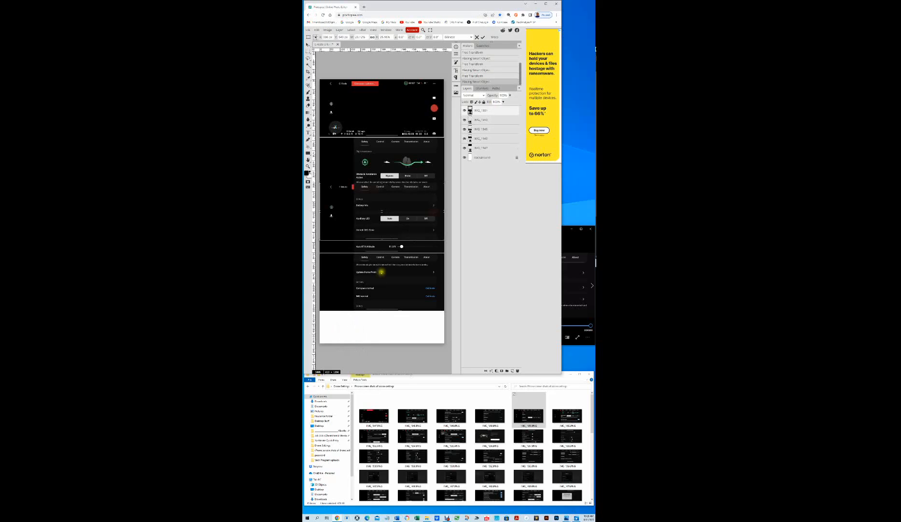
drag(336, 225, 338, 333)
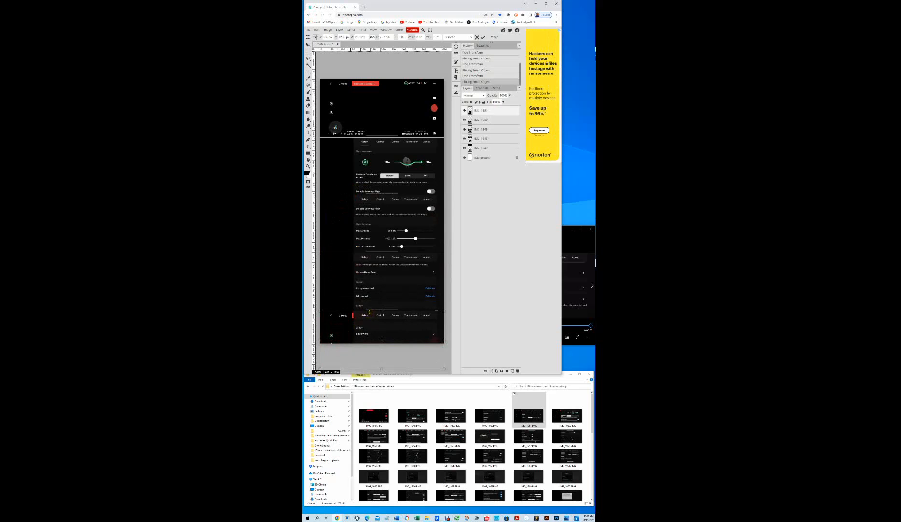
Open the canvas size settings and anchor the existing content at the top centre.
click(328, 30)
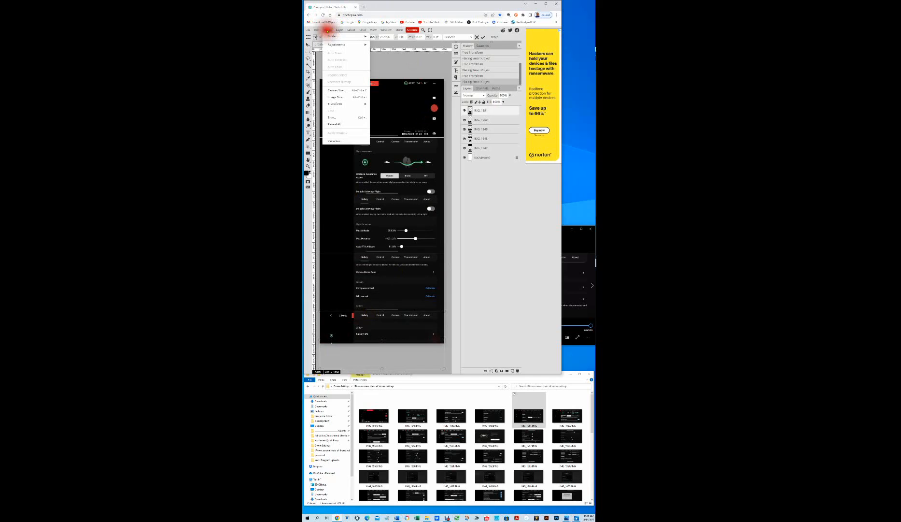
click(336, 91)
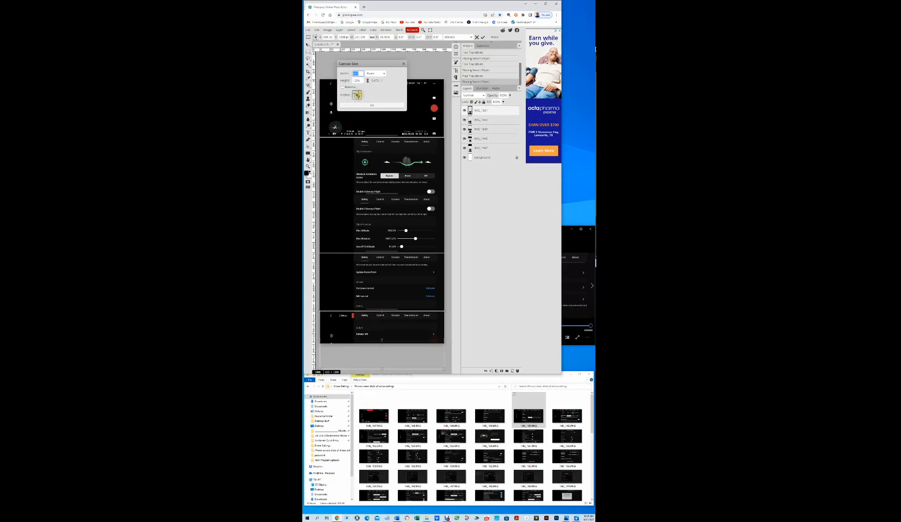
click(359, 92)
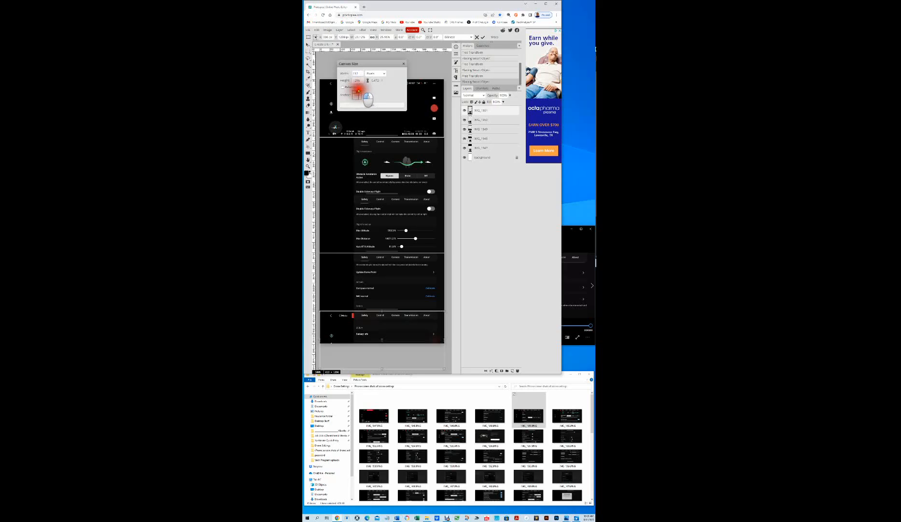
click(358, 91)
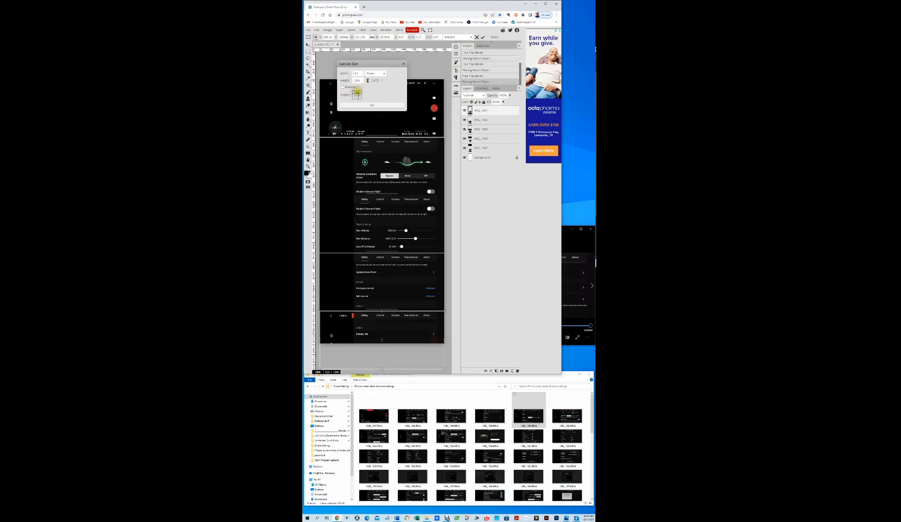
click(357, 96)
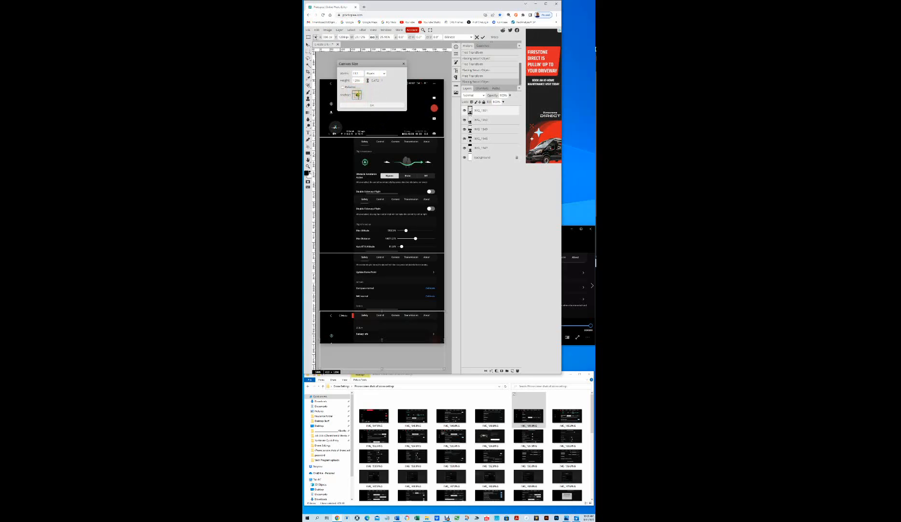
click(358, 94)
click(360, 93)
Set the canvas units to inches, enter a height of 16 inches, and apply the new canvas size.
click(376, 74)
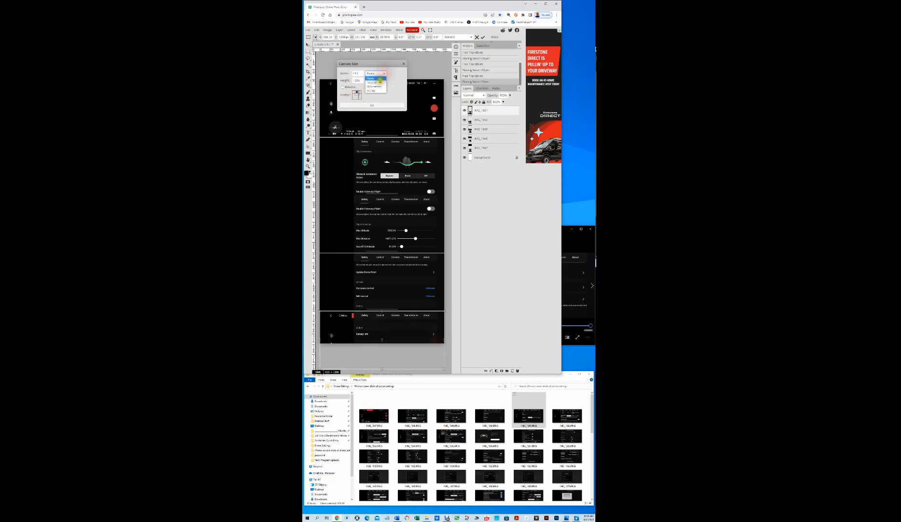
click(374, 91)
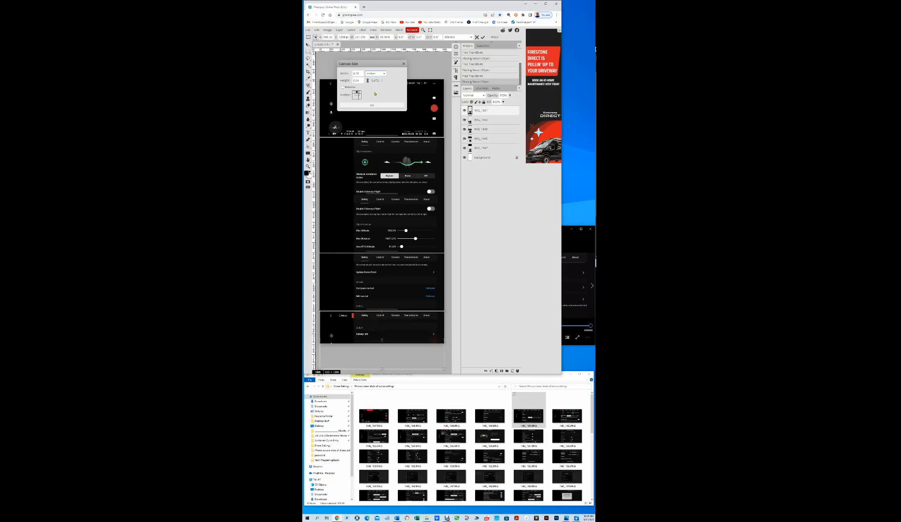
double_click(357, 80)
click(419, 151)
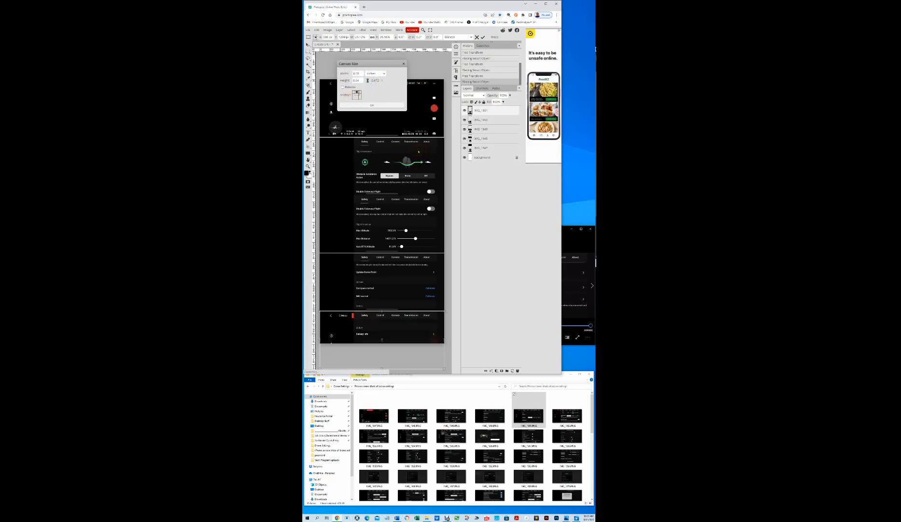
click(418, 151)
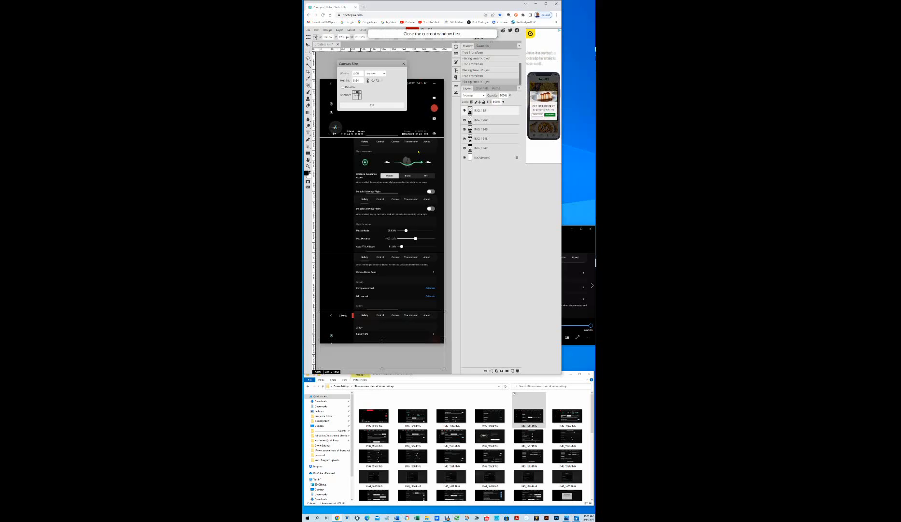
click(356, 81)
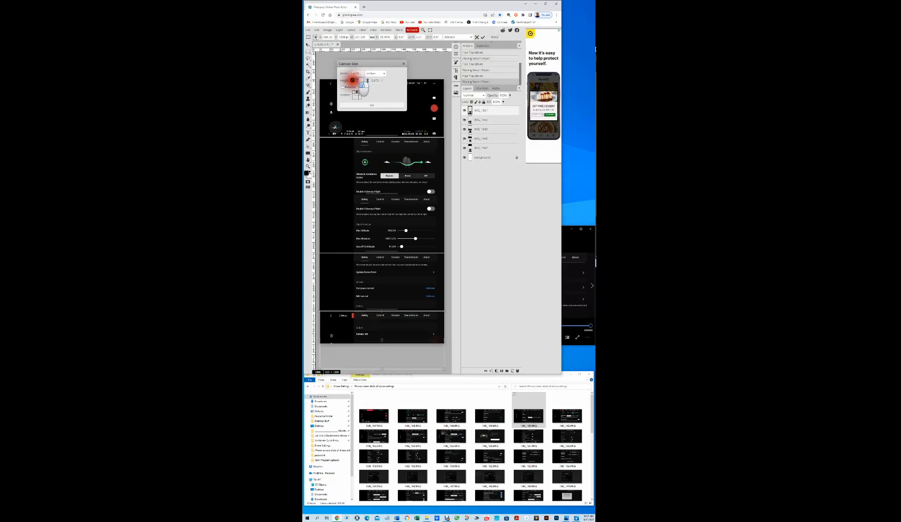
text(16)
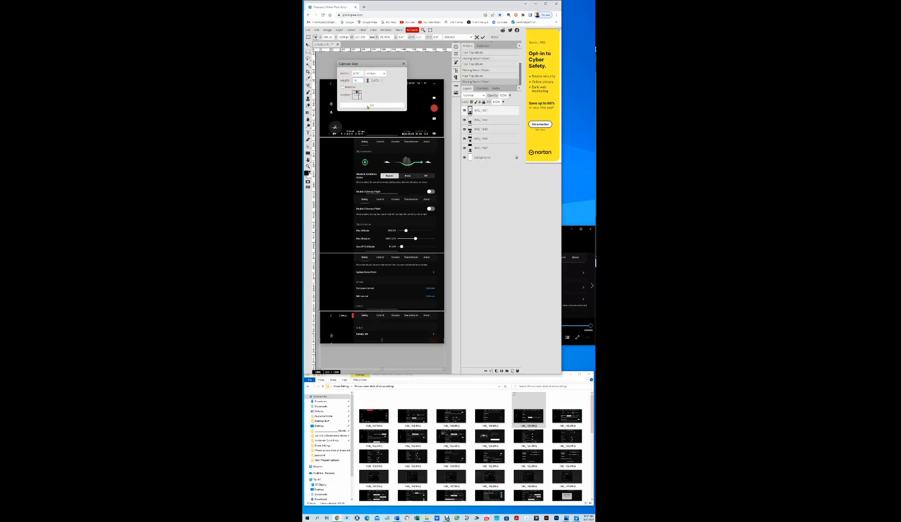
click(368, 106)
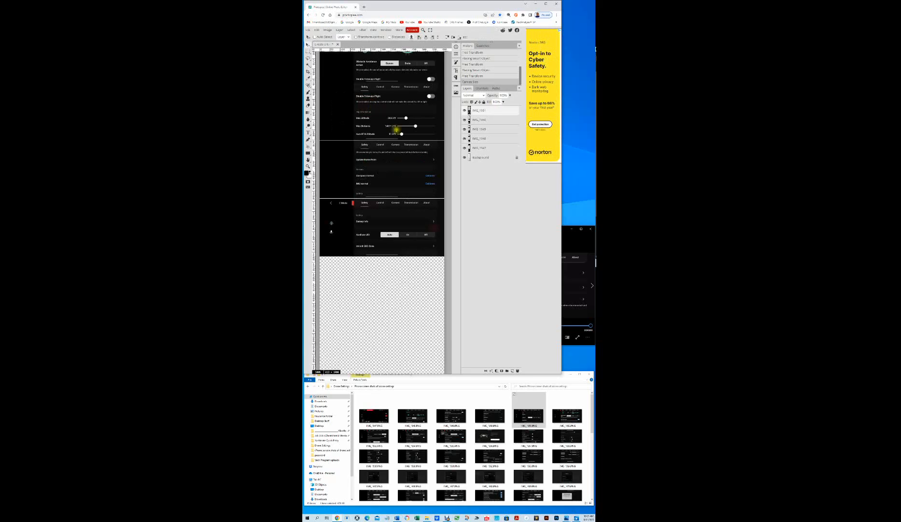
Place the sixth screenshot on the extended canvas and align it directly below the fifth one.
scroll(396, 249, up, 3)
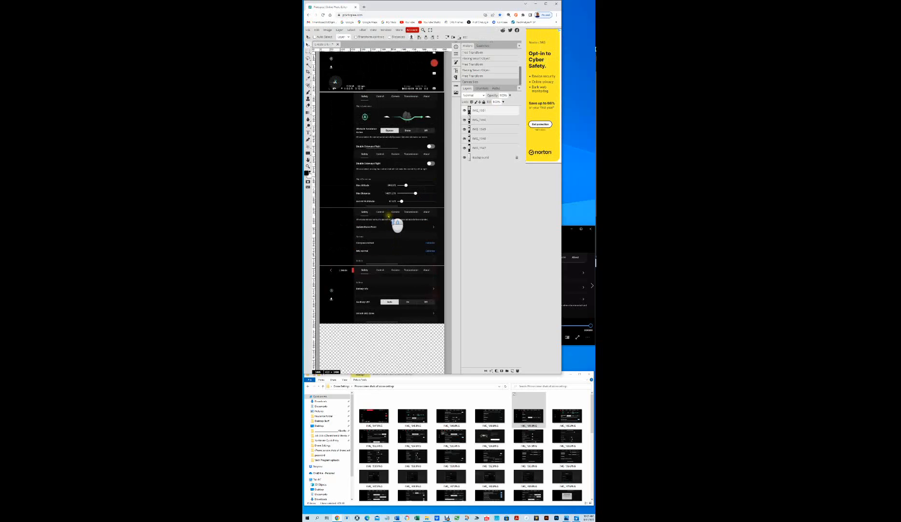
scroll(389, 216, up, 4)
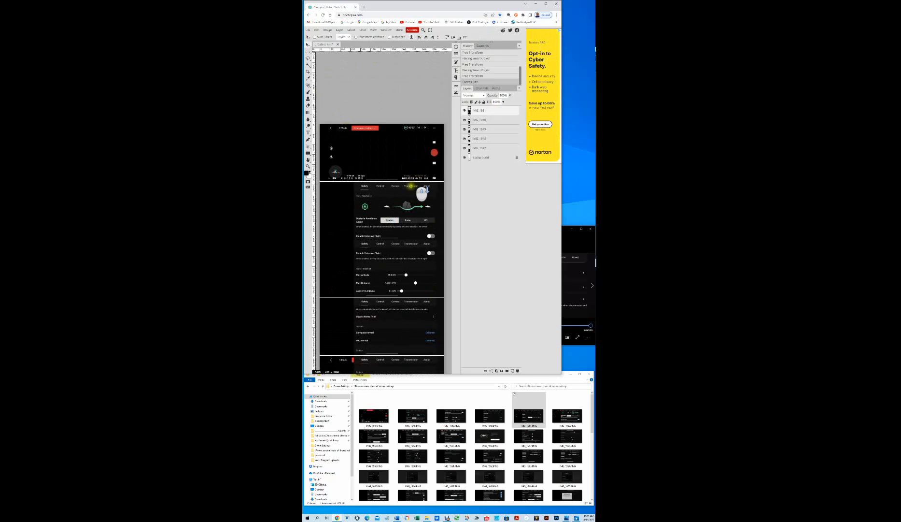
scroll(413, 185, down, 12)
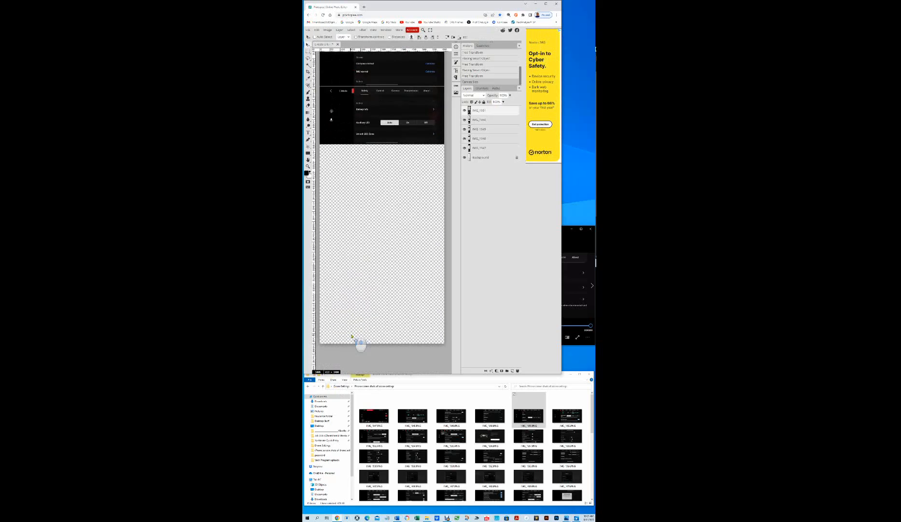
scroll(352, 335, up, 10)
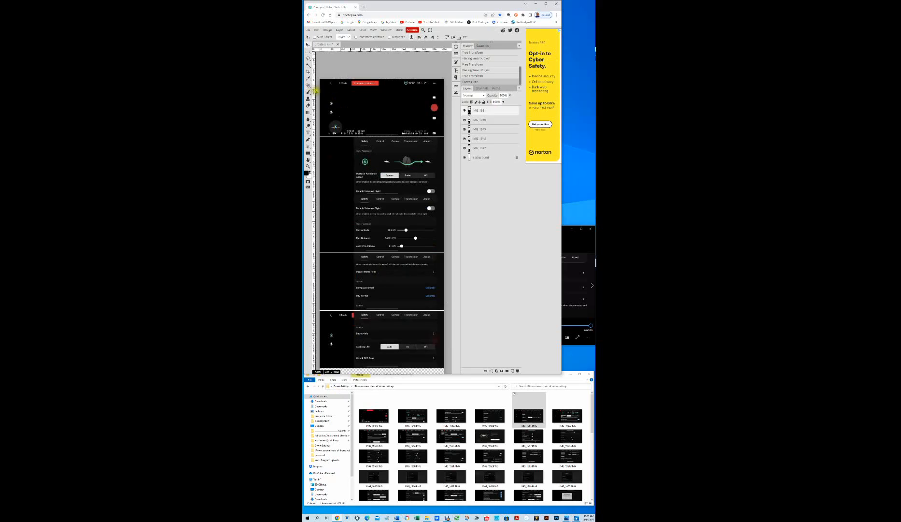
scroll(392, 188, down, 3)
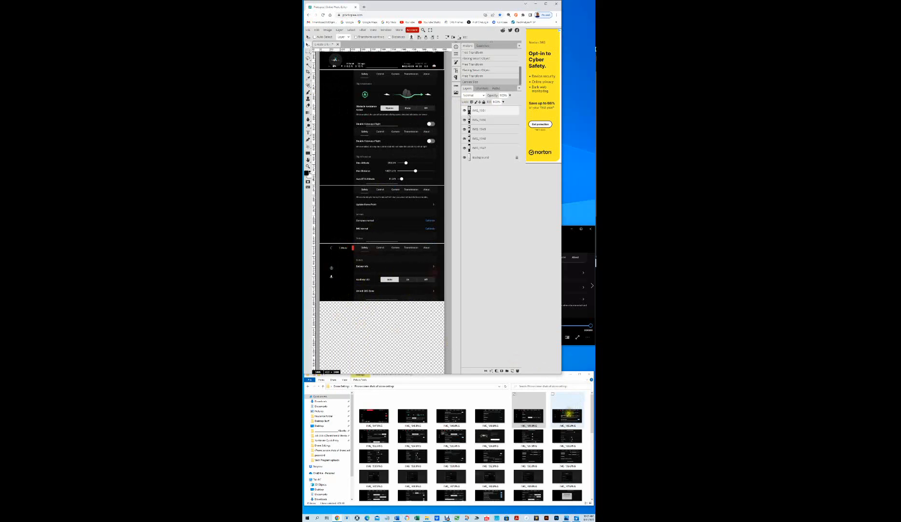
click(567, 415)
drag(575, 423, 365, 334)
drag(365, 244, 374, 326)
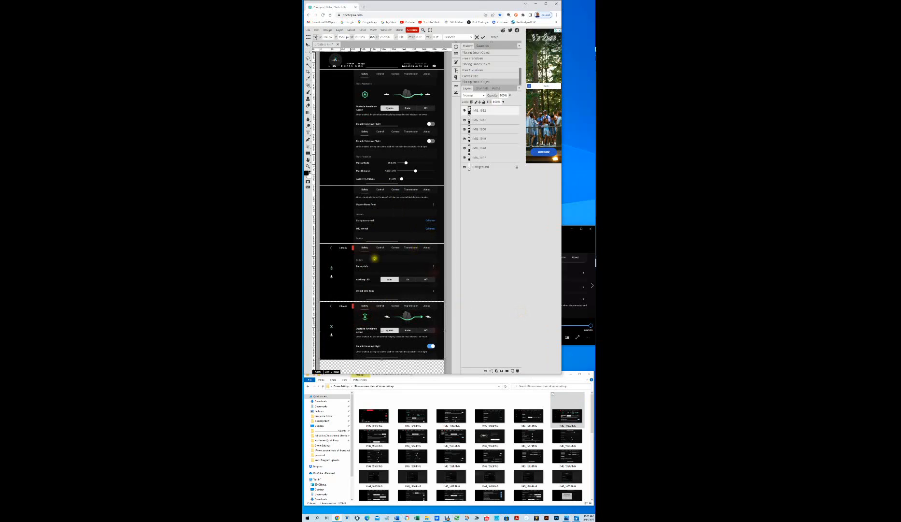
scroll(374, 285, down, 2)
drag(374, 436, 382, 317)
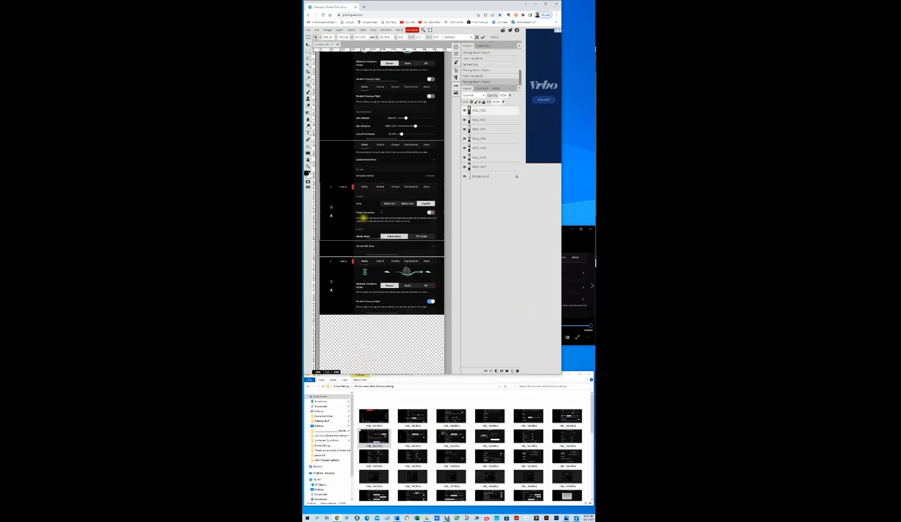
drag(363, 222, 371, 358)
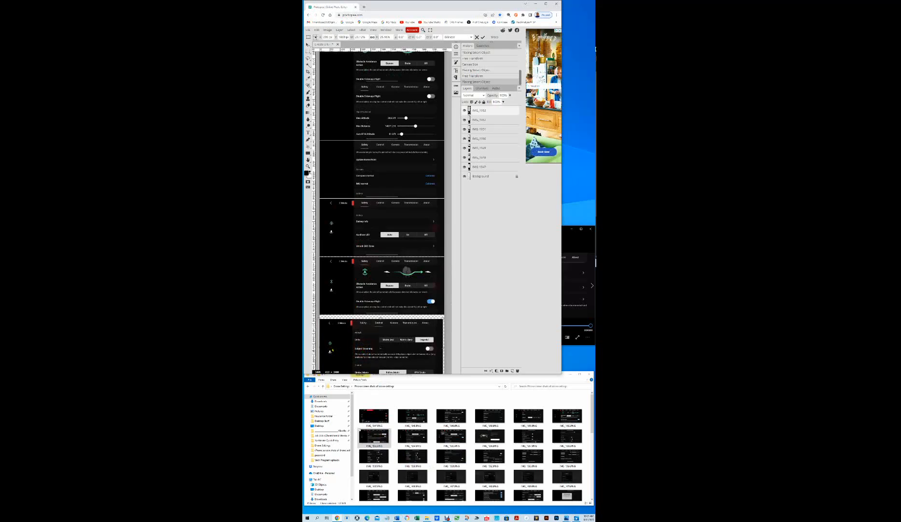
key(Escape)
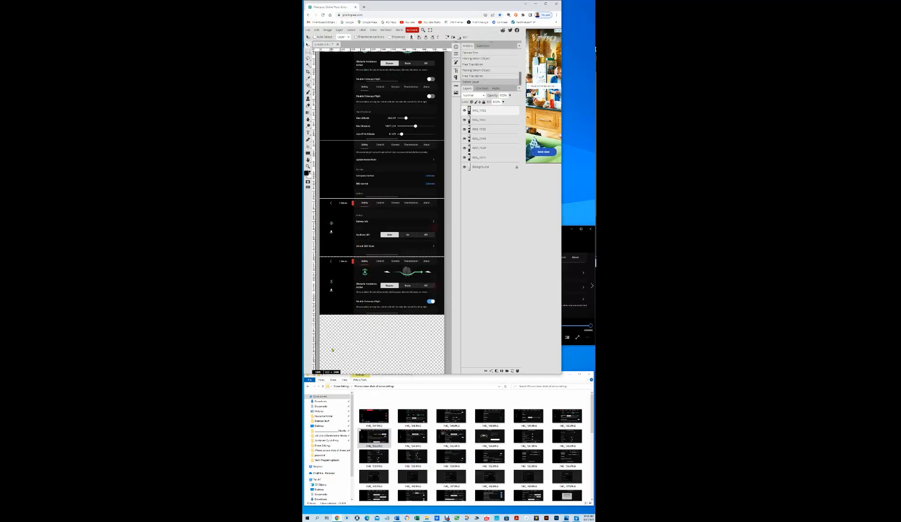
Go through the layers from the background up to the fourth screenshot, and switch the background layer's visibility off and on.
scroll(352, 319, up, 3)
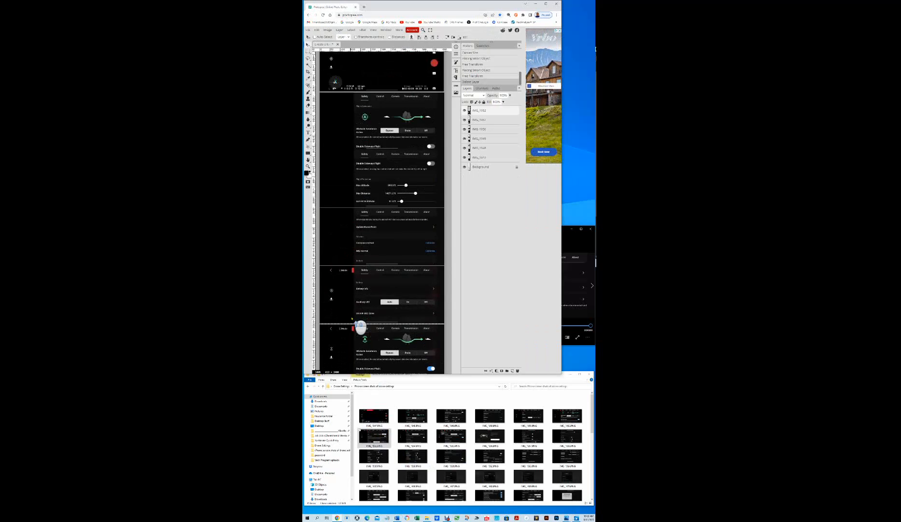
scroll(352, 318, up, 1)
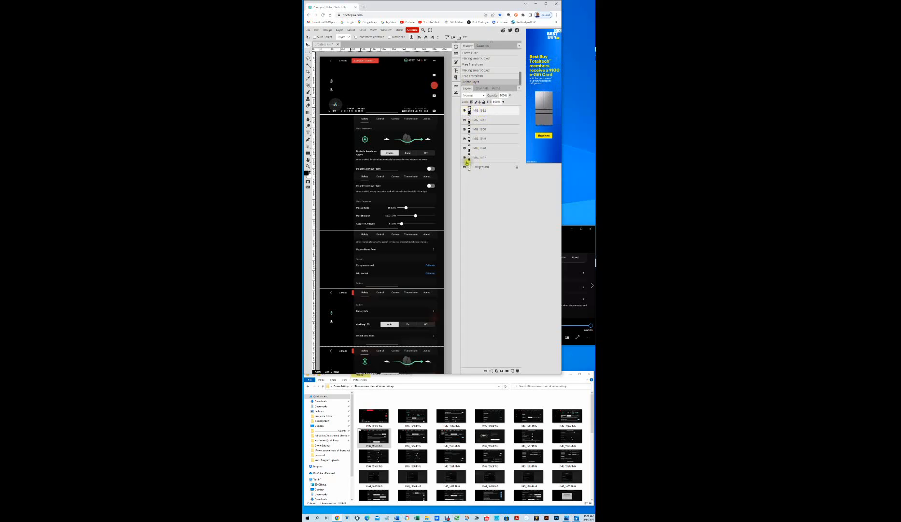
click(481, 167)
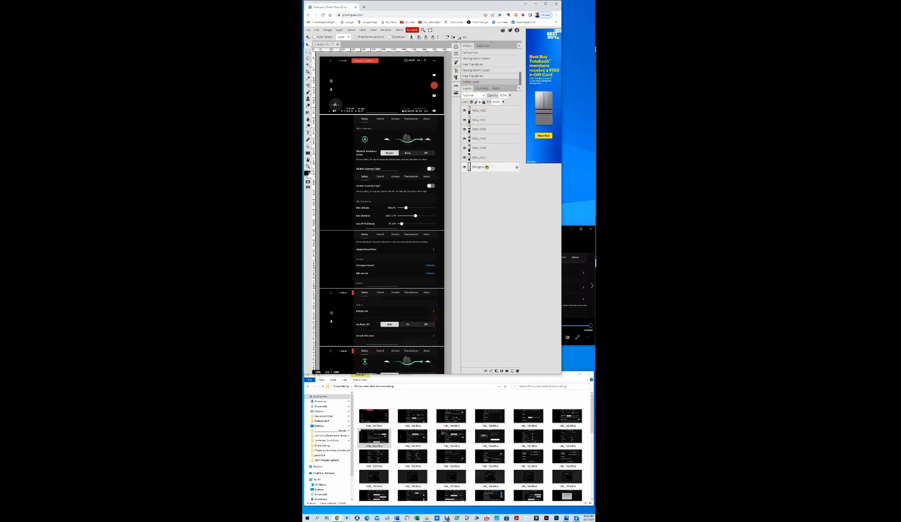
click(485, 158)
click(484, 148)
click(483, 138)
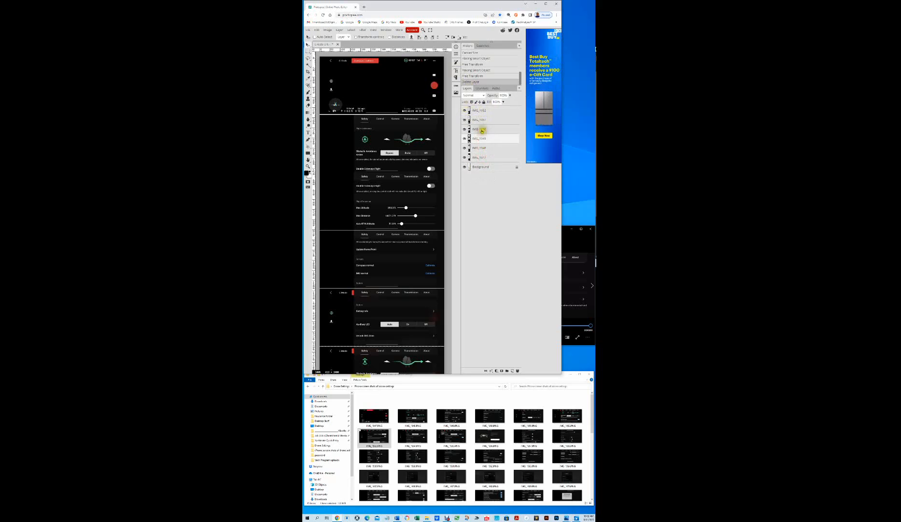
click(478, 129)
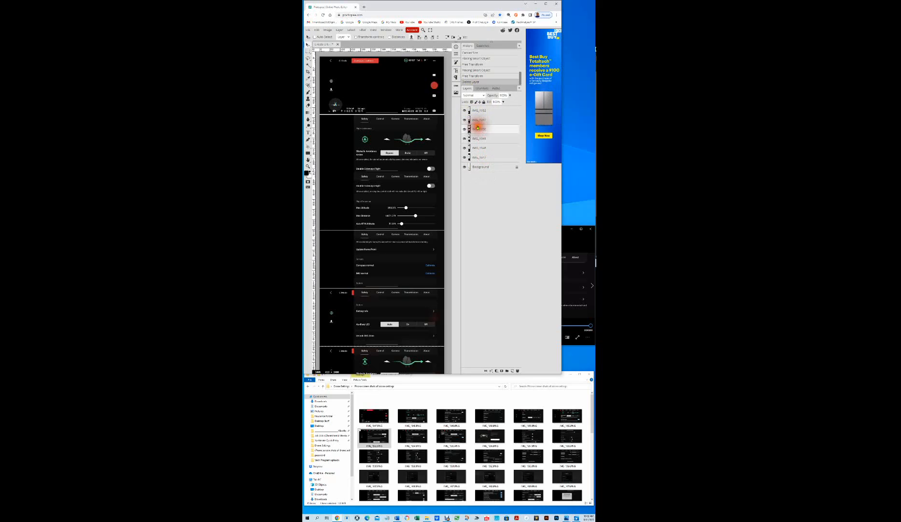
click(480, 166)
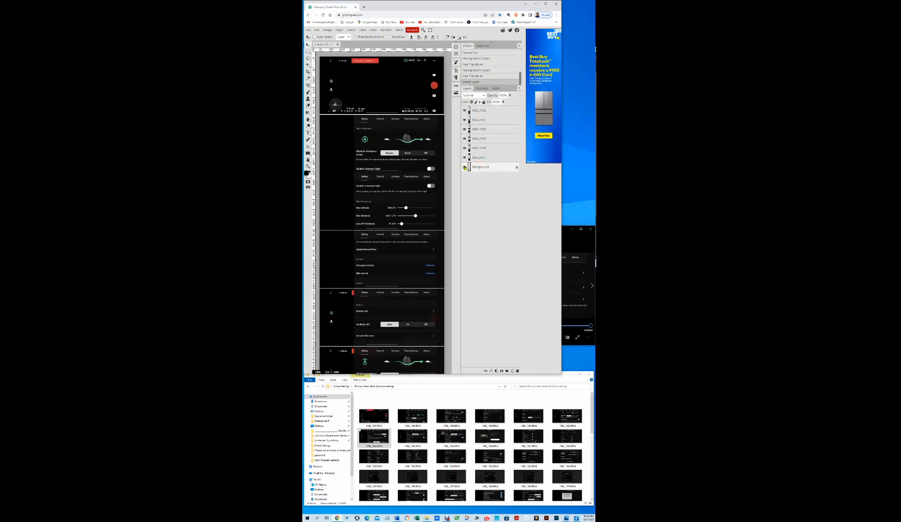
click(465, 167)
click(465, 167)
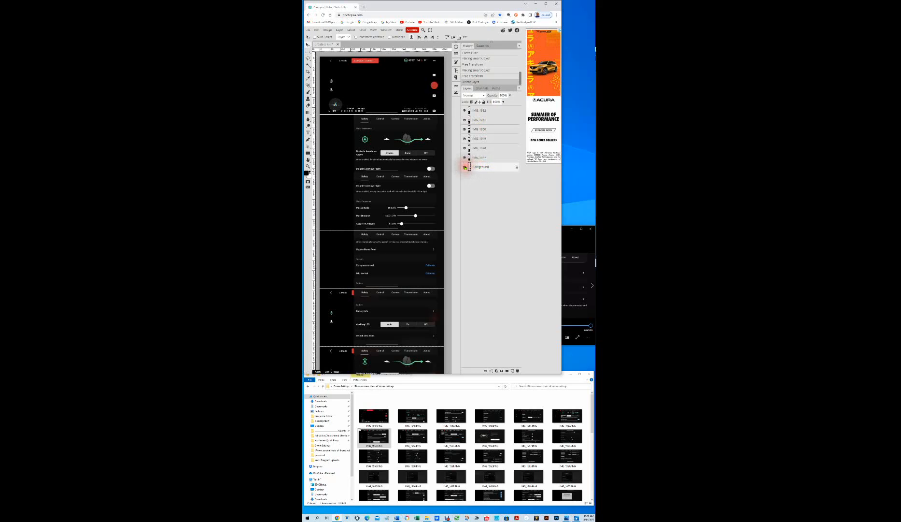
Clear the file folder, image viewer and video player windows off the desktop and maximize the browser window.
click(571, 374)
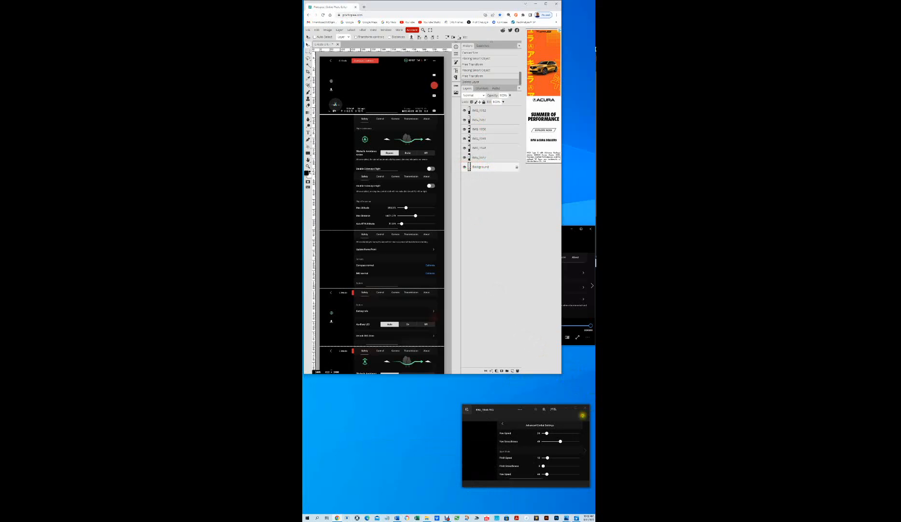
click(585, 408)
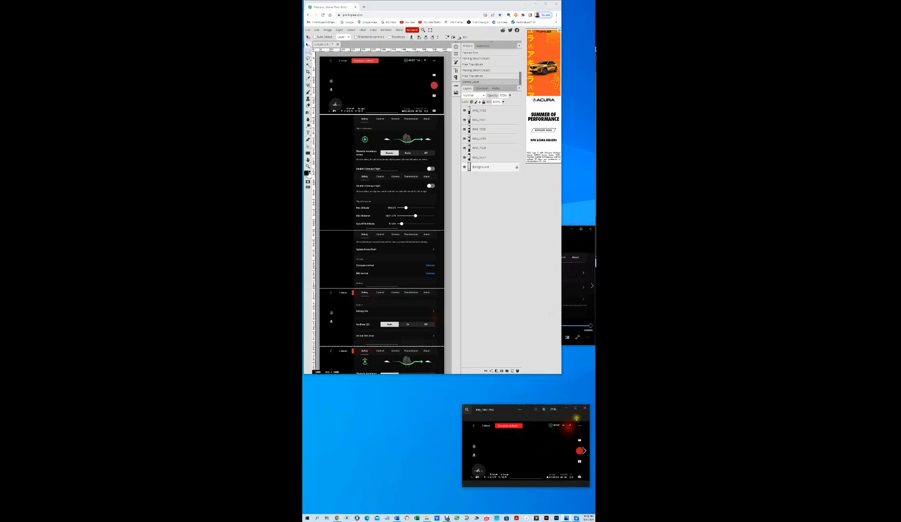
click(586, 408)
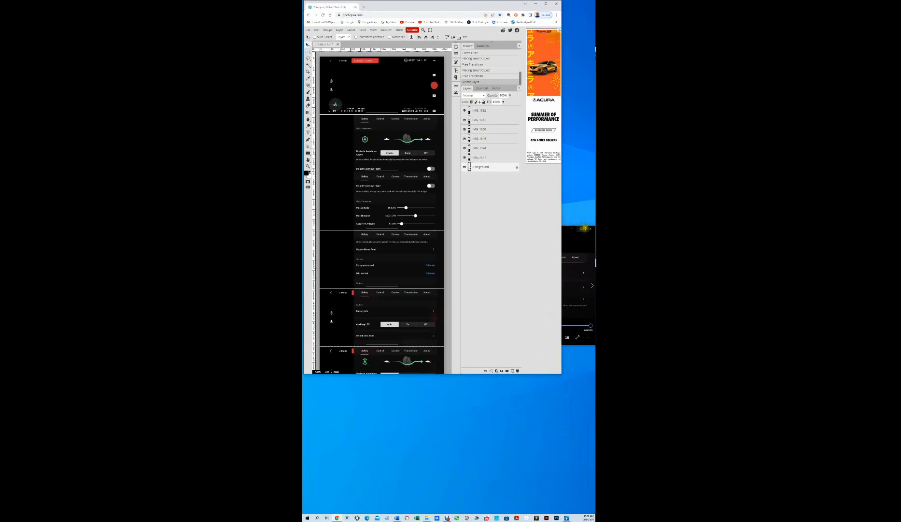
click(590, 229)
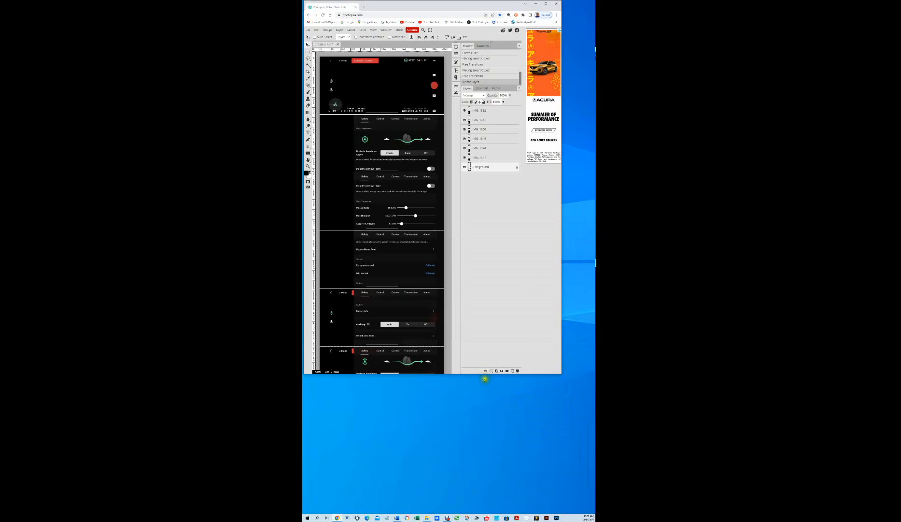
click(546, 4)
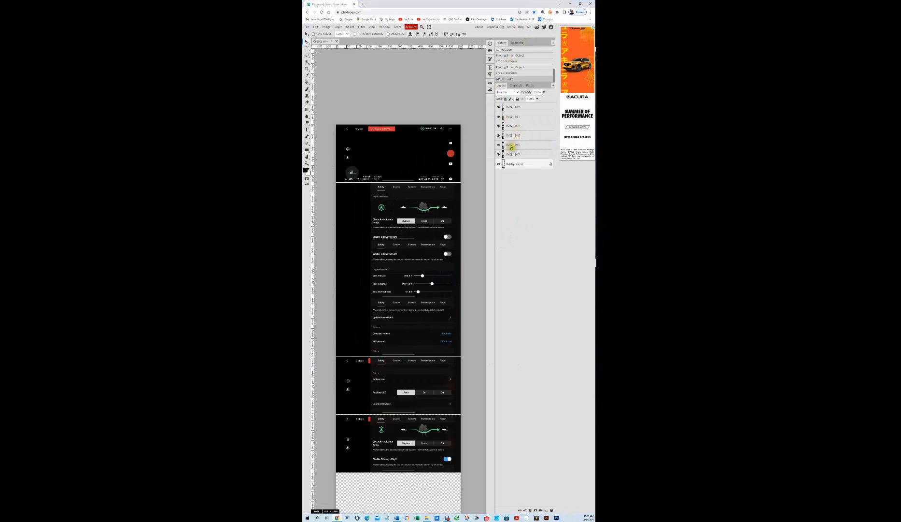
Hide and show the background and the two lowest screenshot layers to check which part of the image each one covers.
click(499, 165)
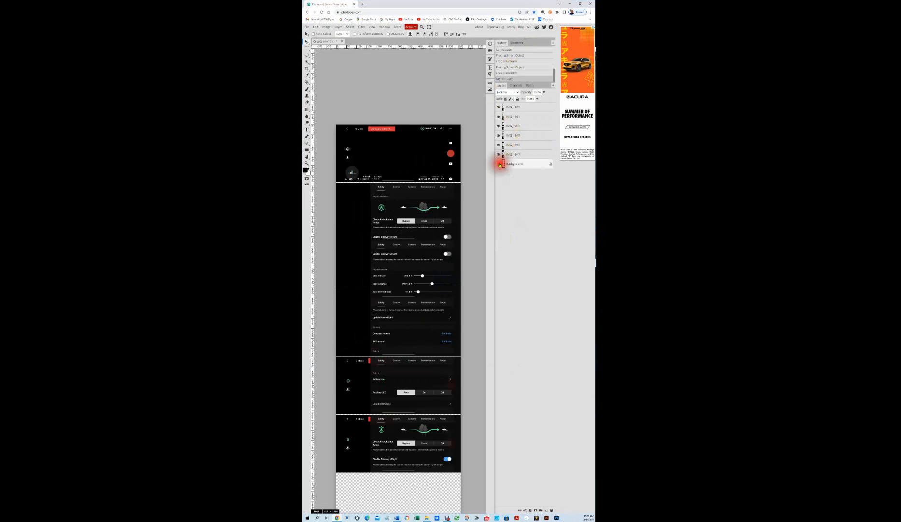
click(499, 165)
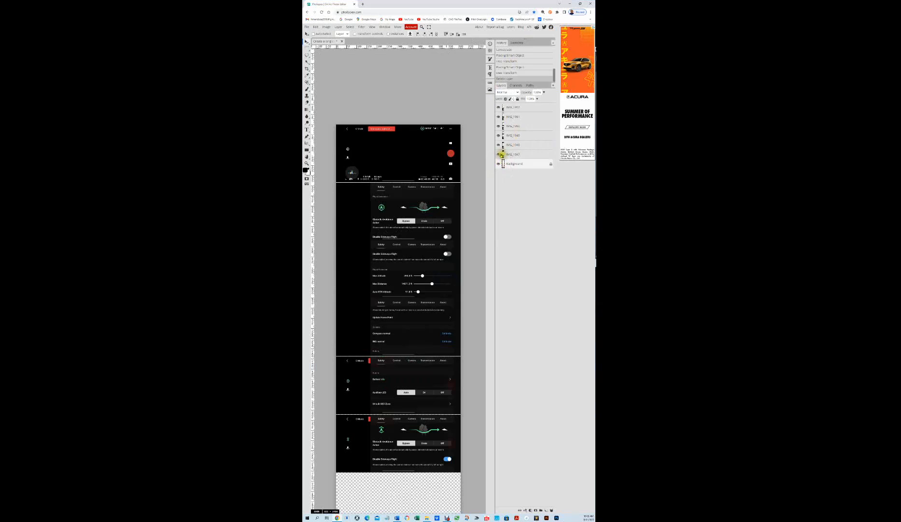
click(500, 154)
click(501, 155)
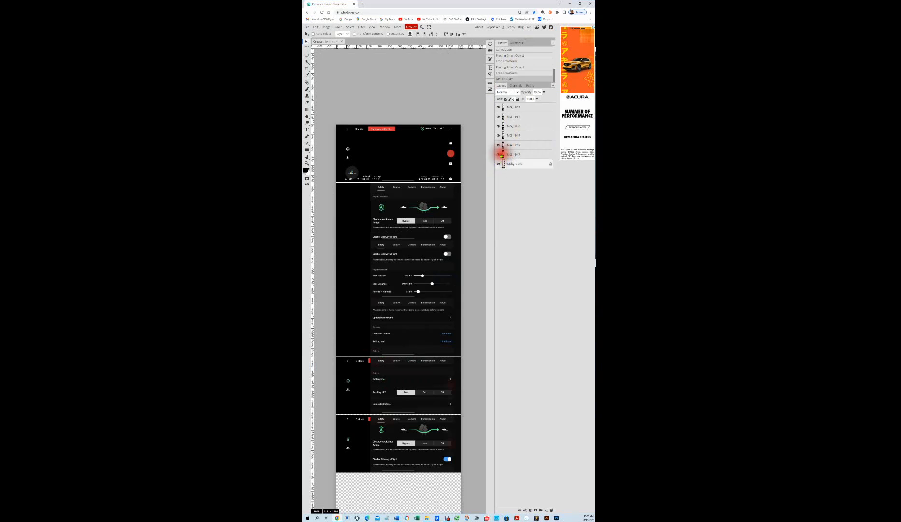
click(500, 155)
click(501, 154)
click(500, 145)
click(500, 145)
click(500, 145)
click(500, 145)
click(500, 154)
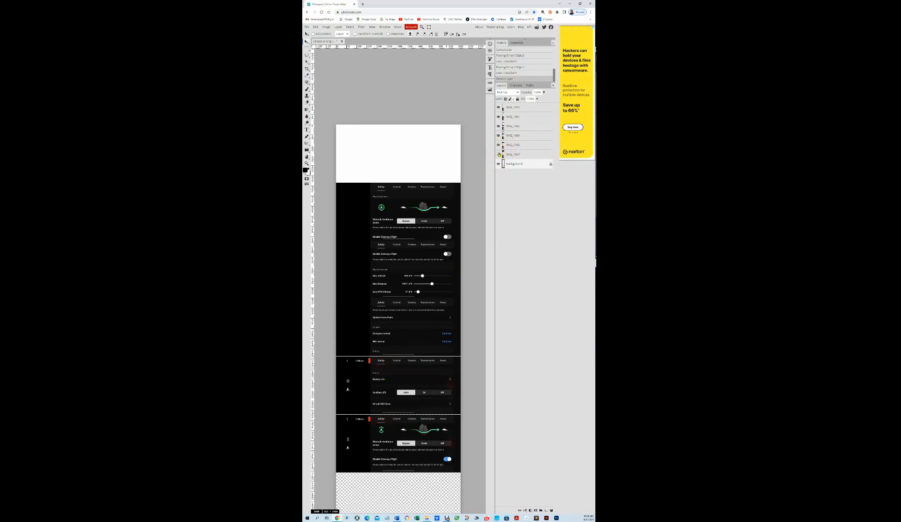
click(500, 154)
click(500, 154)
click(500, 154)
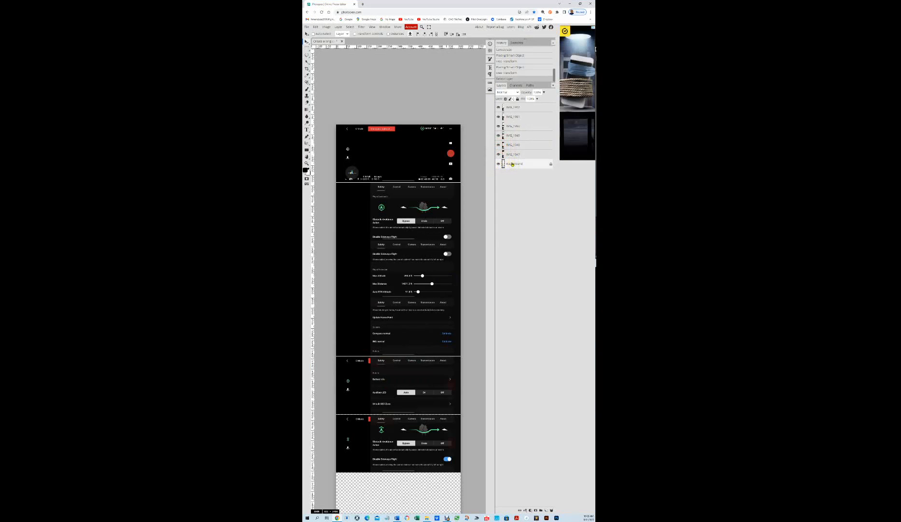
Hide and show the first four screenshot layers in turn to match each with its place in the stack.
click(500, 154)
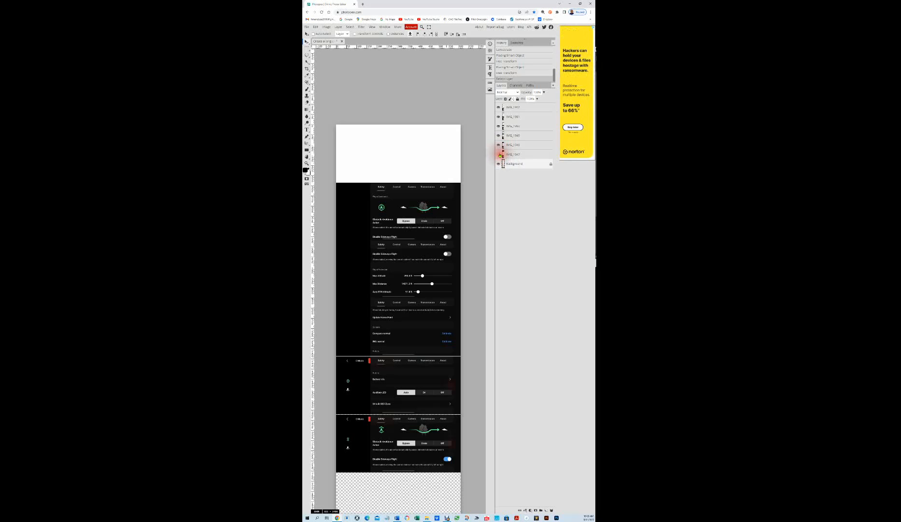
click(500, 154)
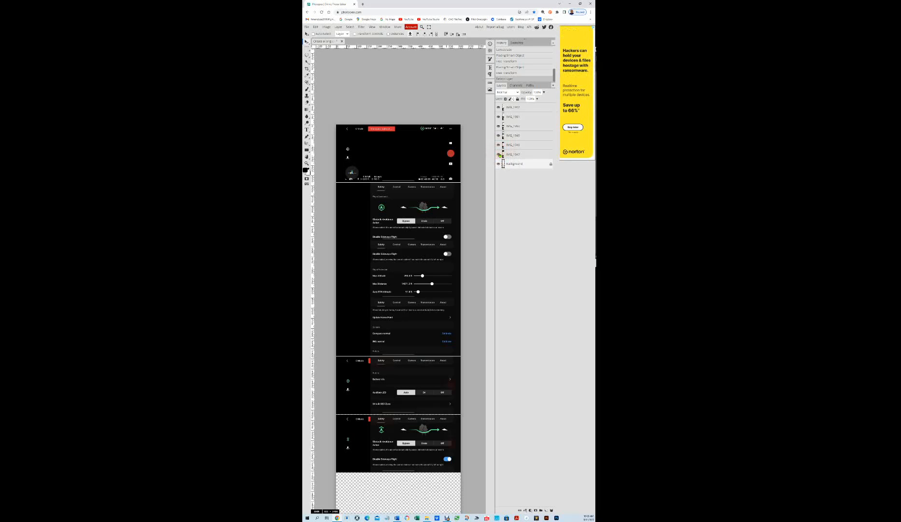
click(499, 145)
click(499, 145)
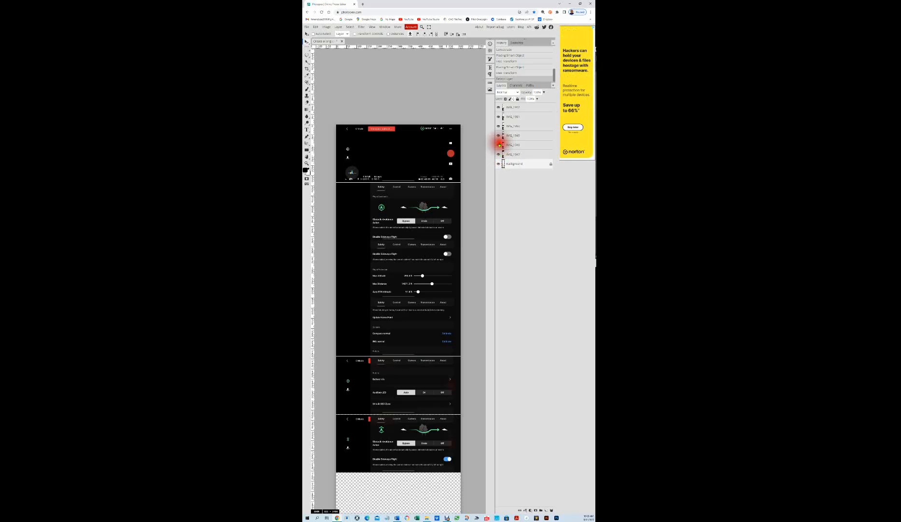
click(499, 135)
click(499, 135)
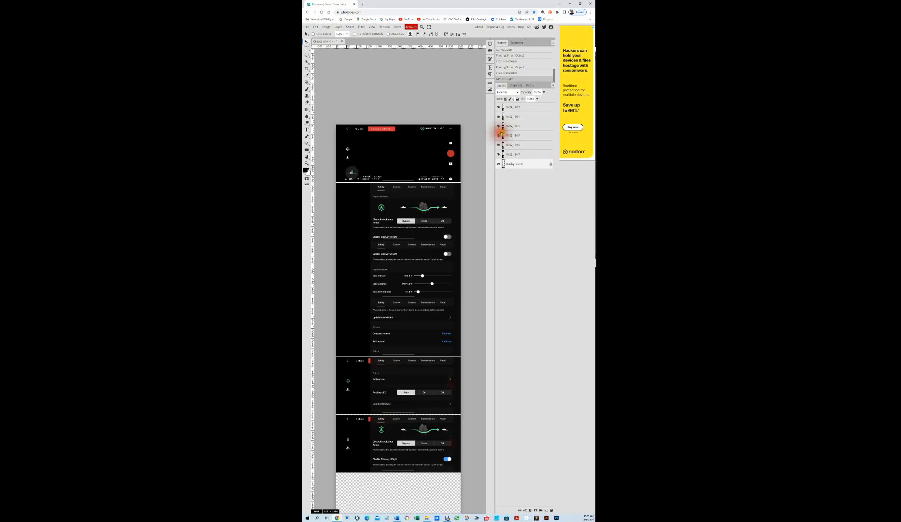
click(499, 126)
click(500, 126)
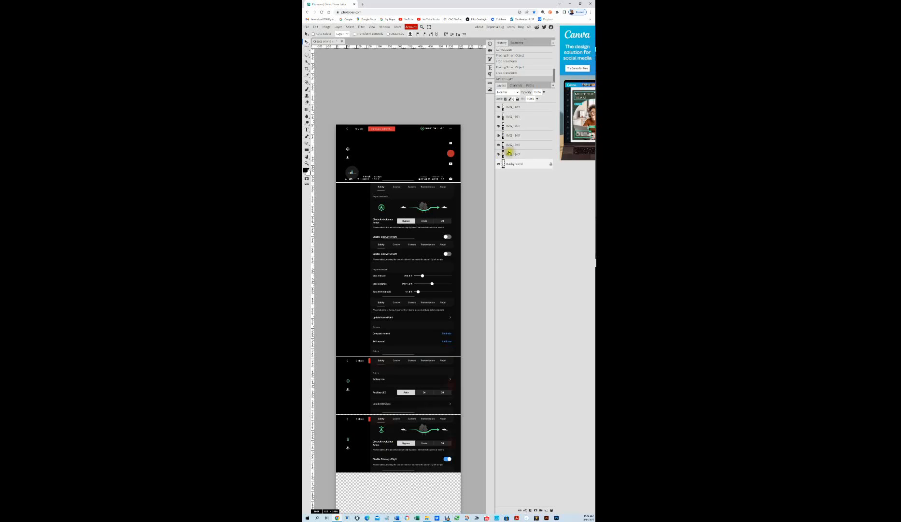
Repeatedly hide and show the second screenshot's layer to check the area it fills, leaving it visible.
click(498, 144)
click(498, 145)
click(499, 144)
click(499, 144)
click(499, 145)
click(499, 145)
click(499, 145)
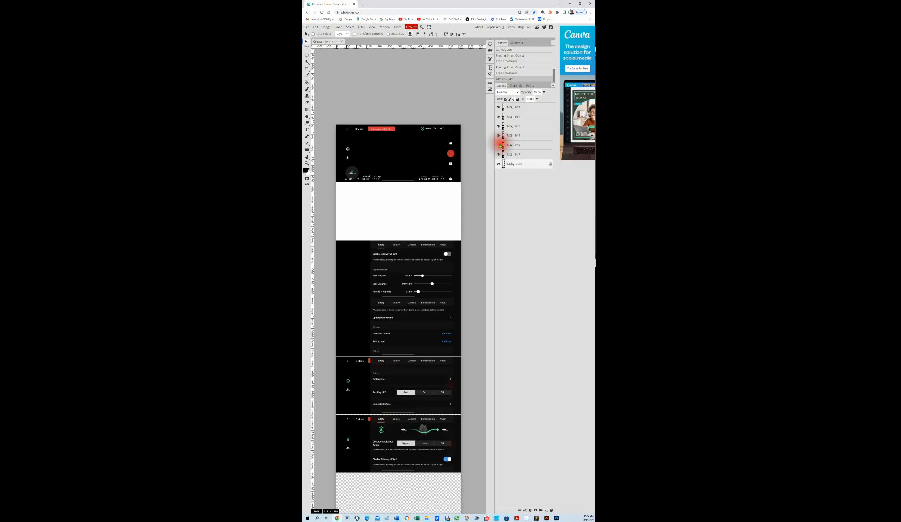
click(499, 144)
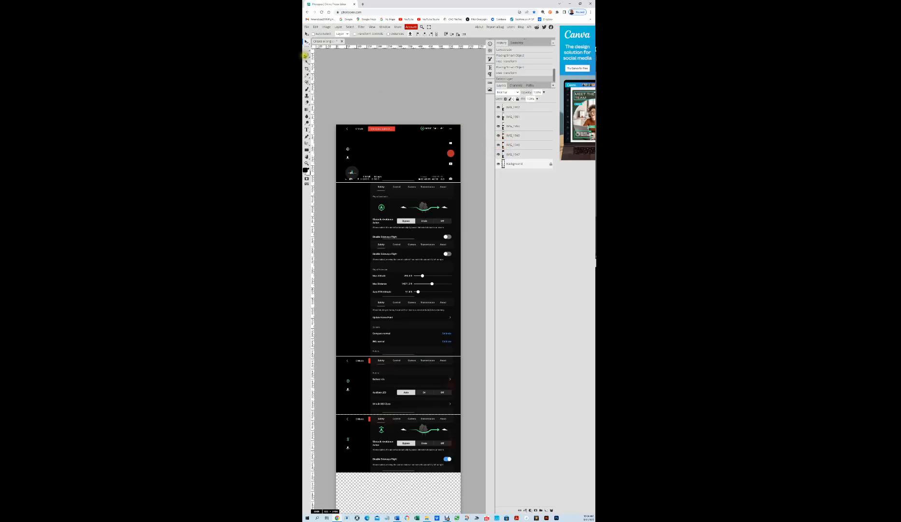
Make a rectangular selection across the second screenshot's full width and clear that area on the background layer.
click(308, 49)
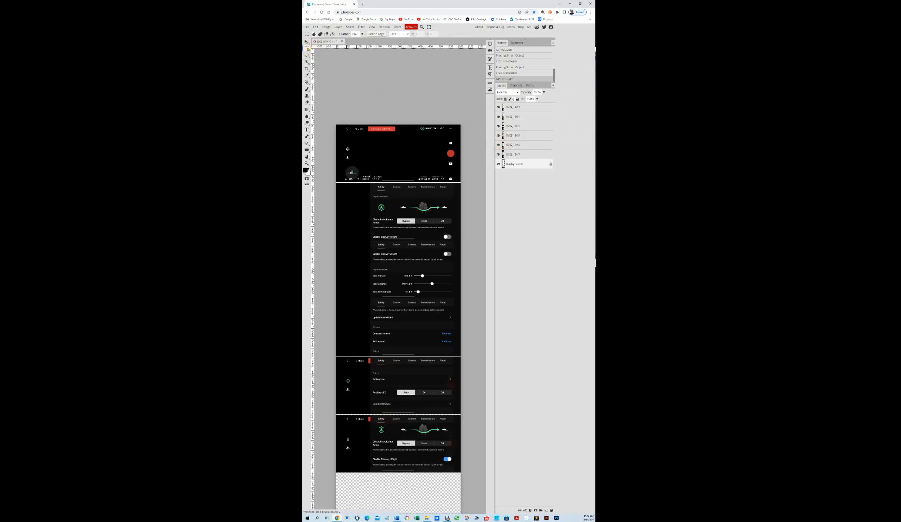
drag(330, 197, 472, 233)
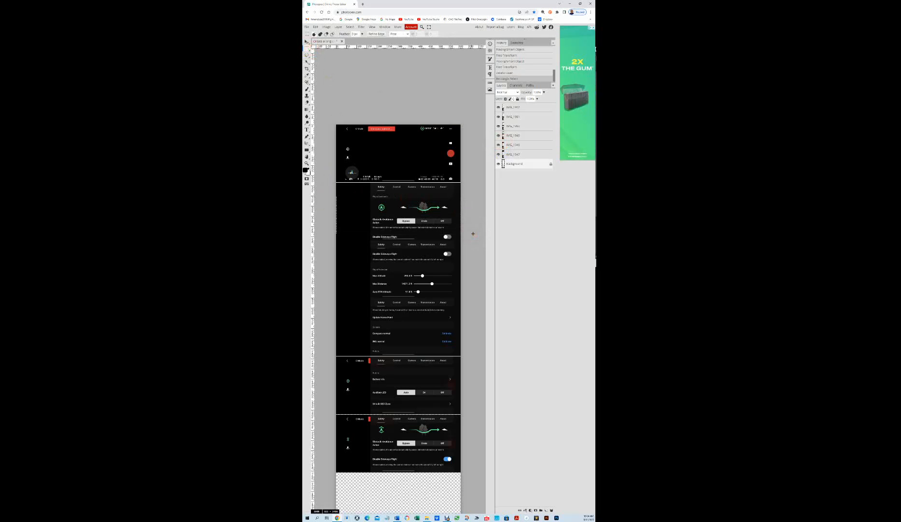
key(Delete)
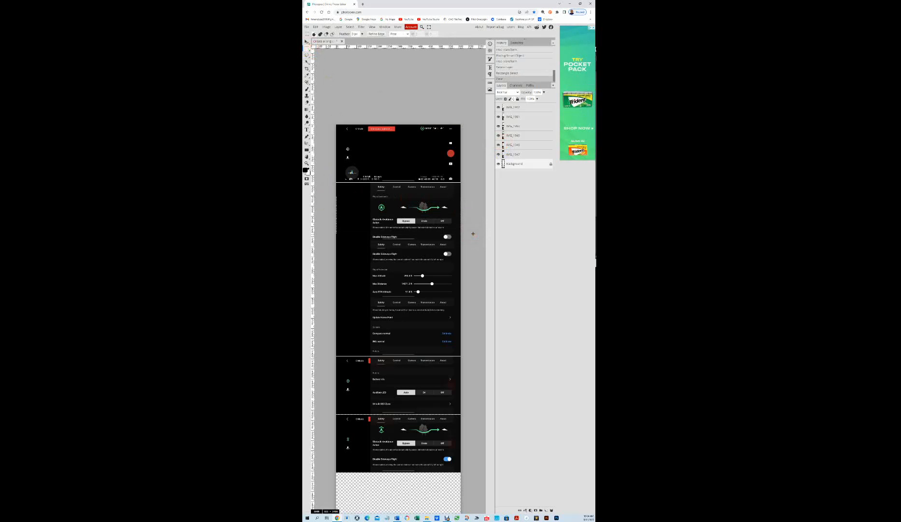
Try to clear the selected rectangular area from the second screenshot's layer.
click(522, 146)
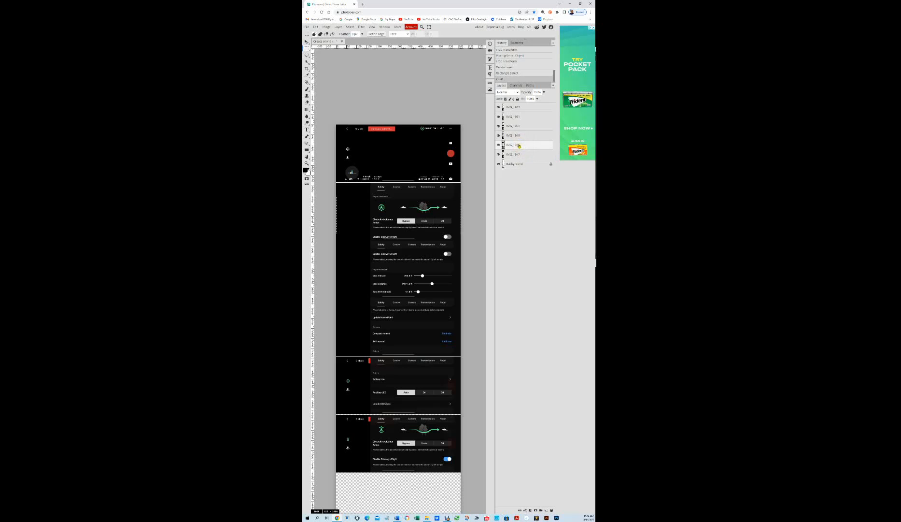
click(498, 145)
click(498, 144)
key(Delete)
key(Delete)
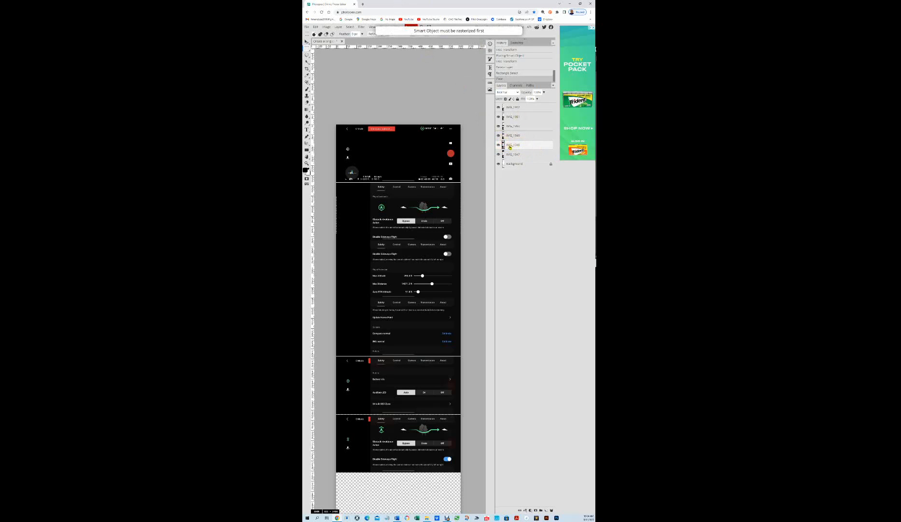
key(Delete)
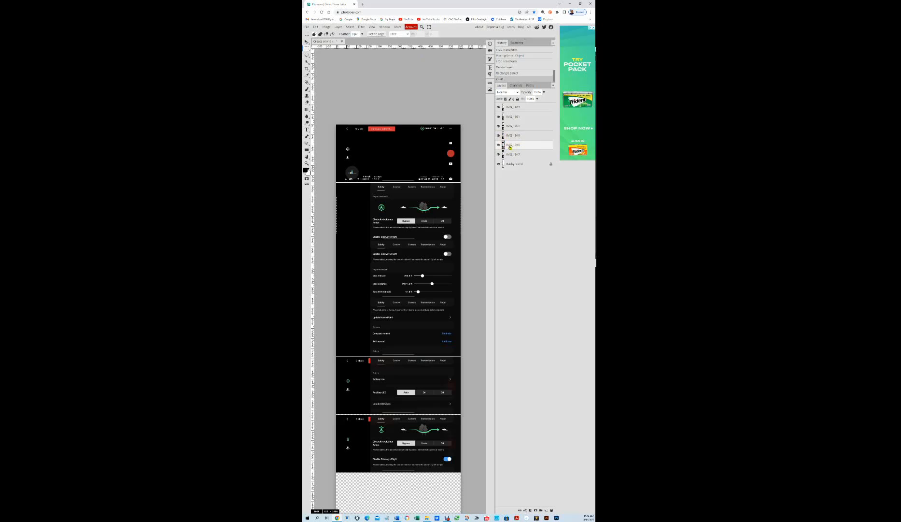
key(Delete)
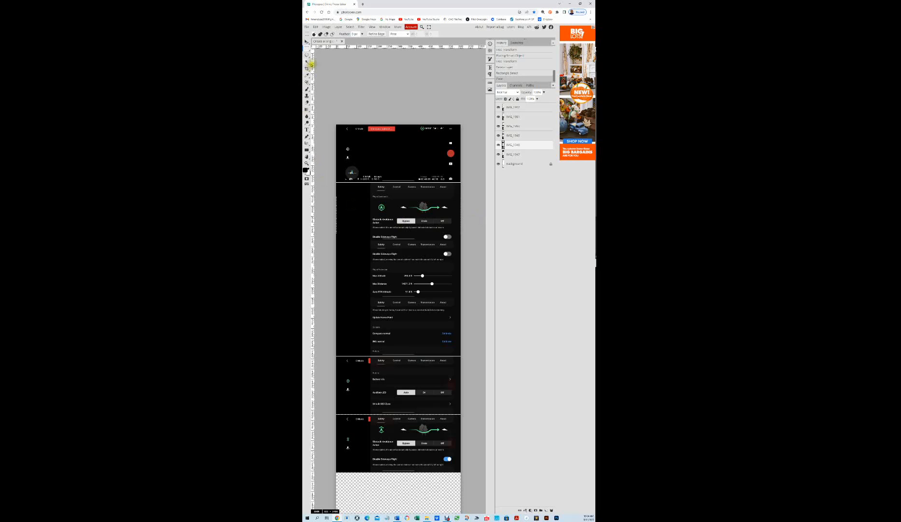
Remove the rectangular selection and nudge the second screenshot's layer slightly upward with the Move tool.
click(307, 42)
click(483, 220)
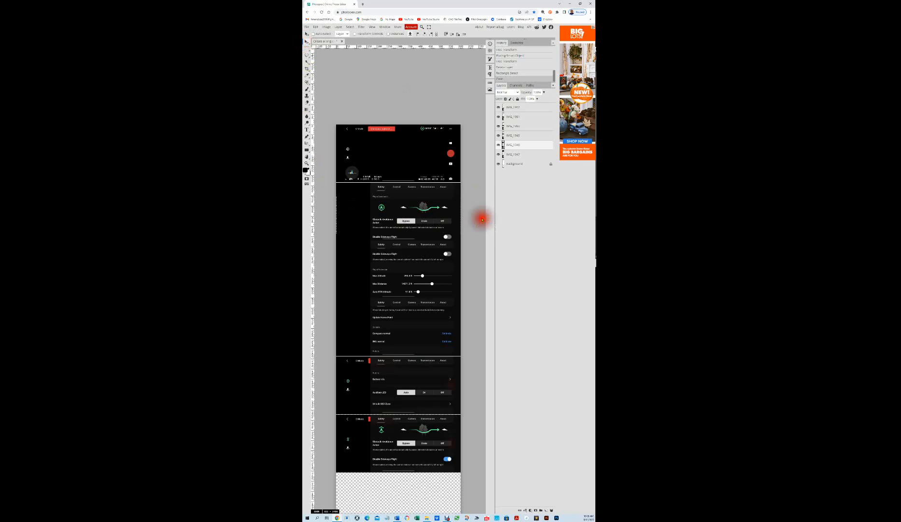
click(516, 145)
click(478, 222)
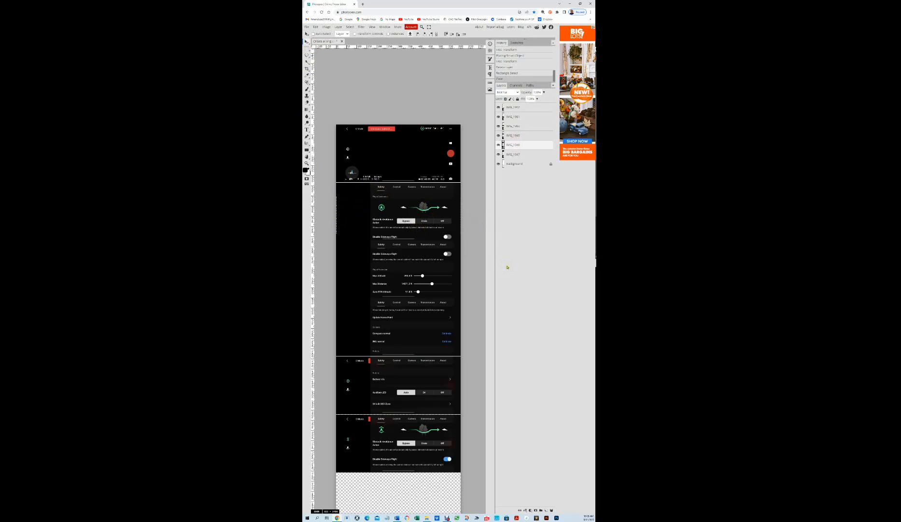
key(ctrl+d)
click(515, 144)
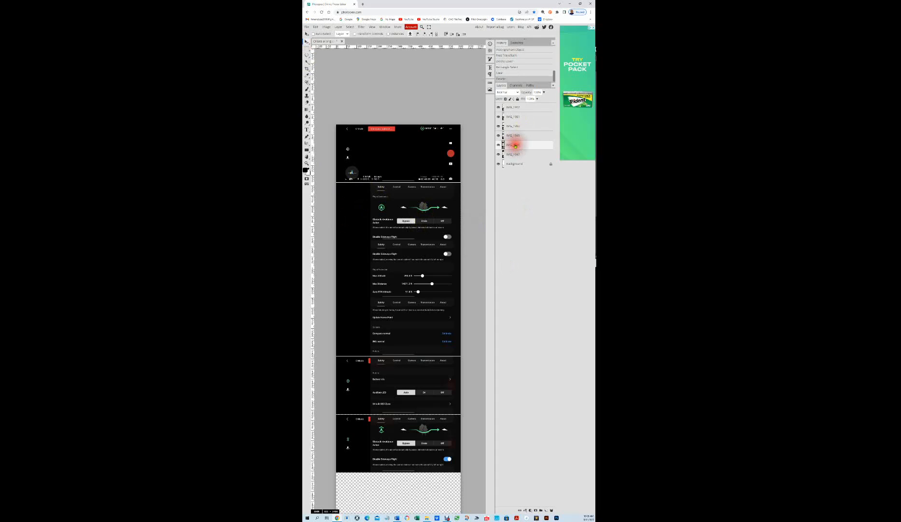
key(Up)
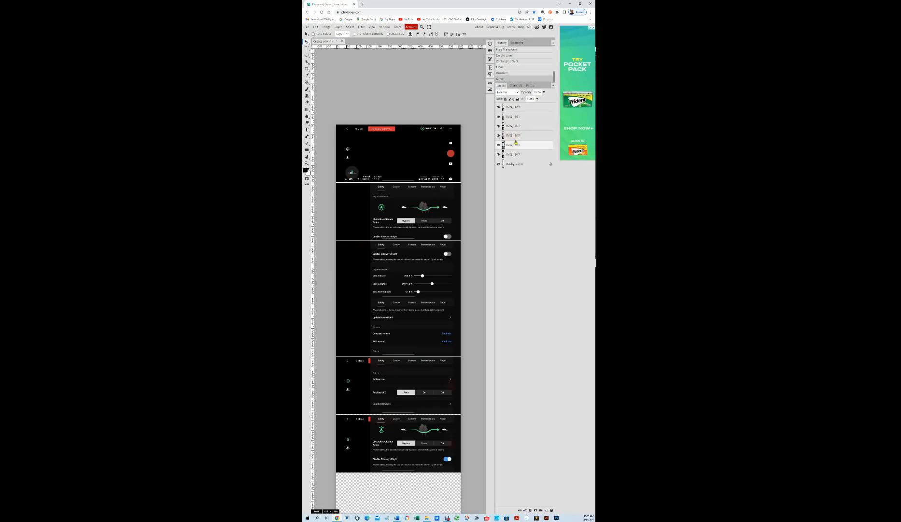
Nudge the second screenshot's layer up and down in small steps to adjust its seam with the first screenshot.
key(Up)
key(Up)
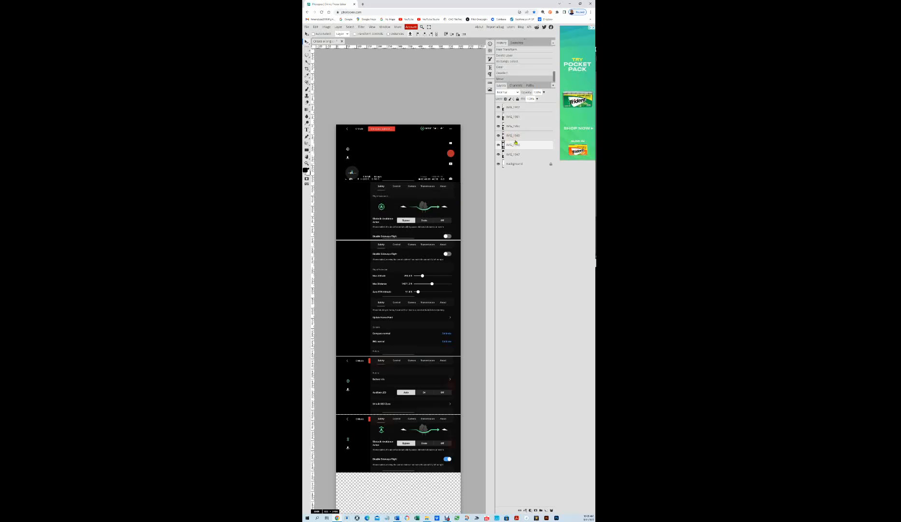
key(Down)
key(Down)
key(Down)
key(Up)
key(Up)
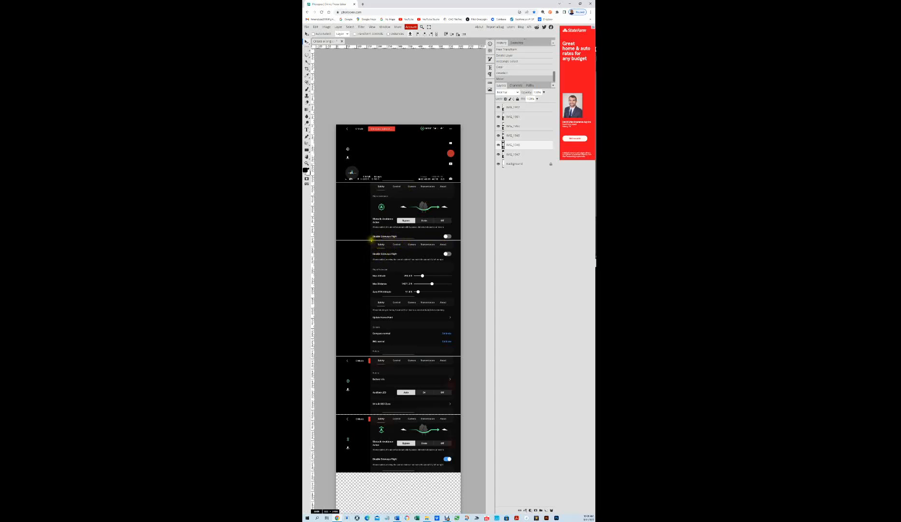
Turn the rulers off and back on, and place a horizontal guide just above the second screenshot's Enable Sideways Flight row.
click(373, 28)
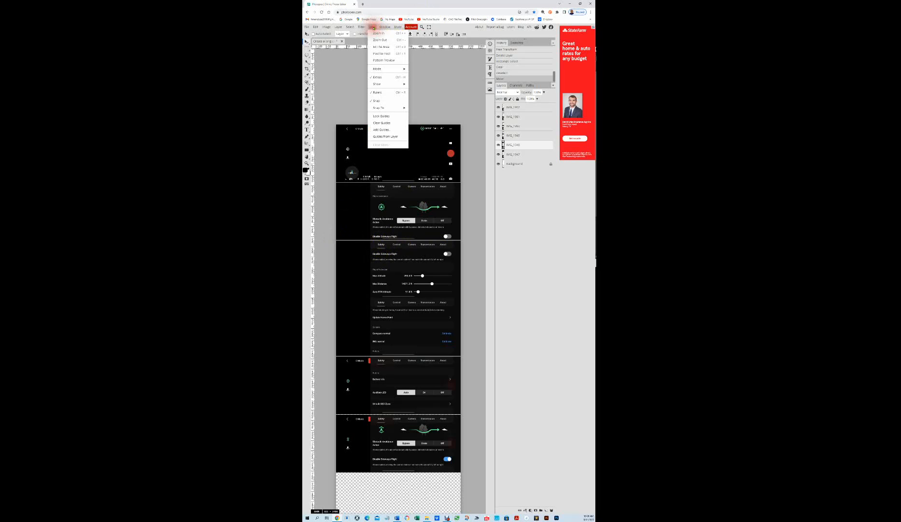
click(370, 93)
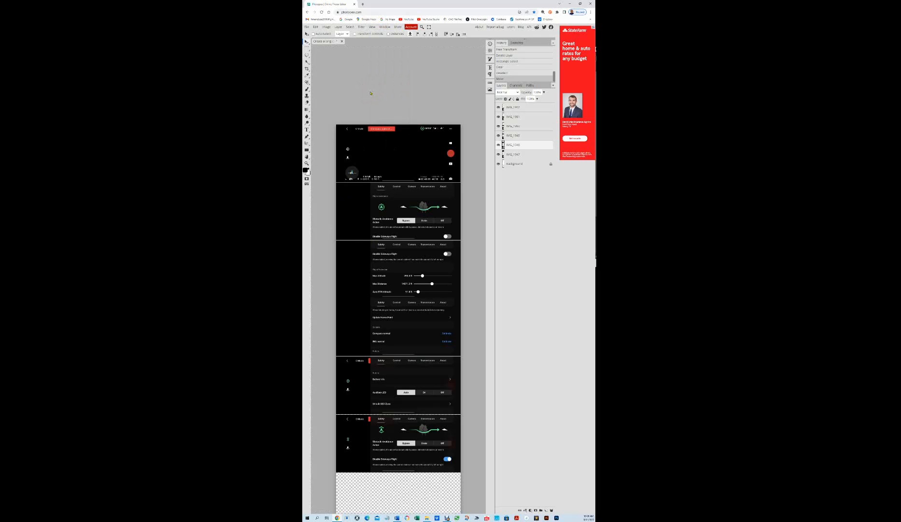
click(372, 27)
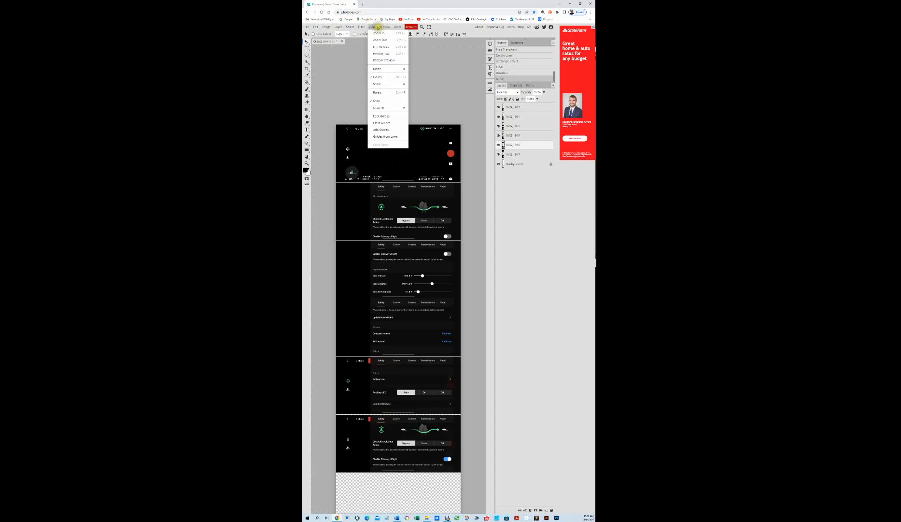
click(372, 93)
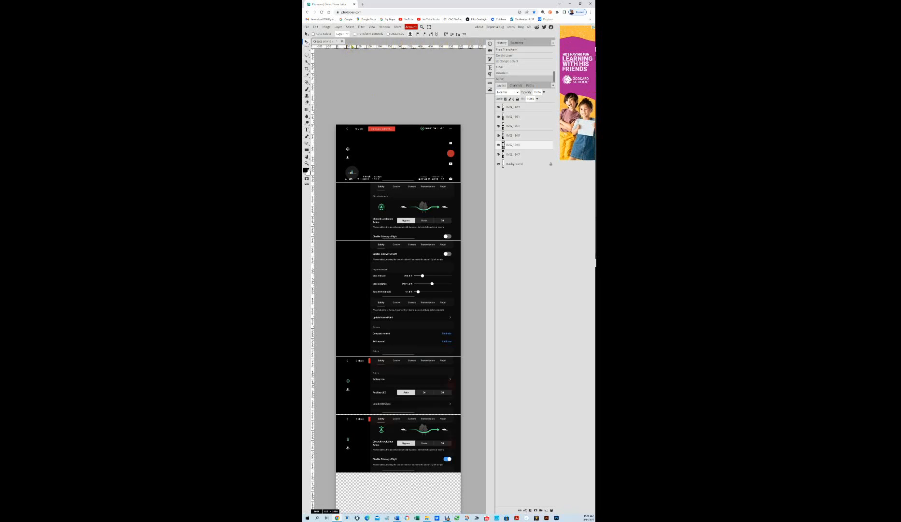
drag(352, 47, 328, 188)
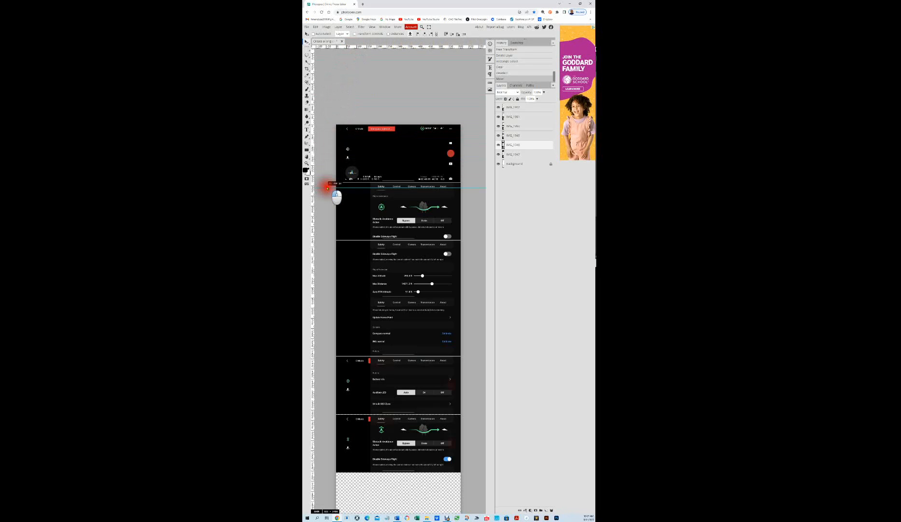
drag(327, 188, 327, 234)
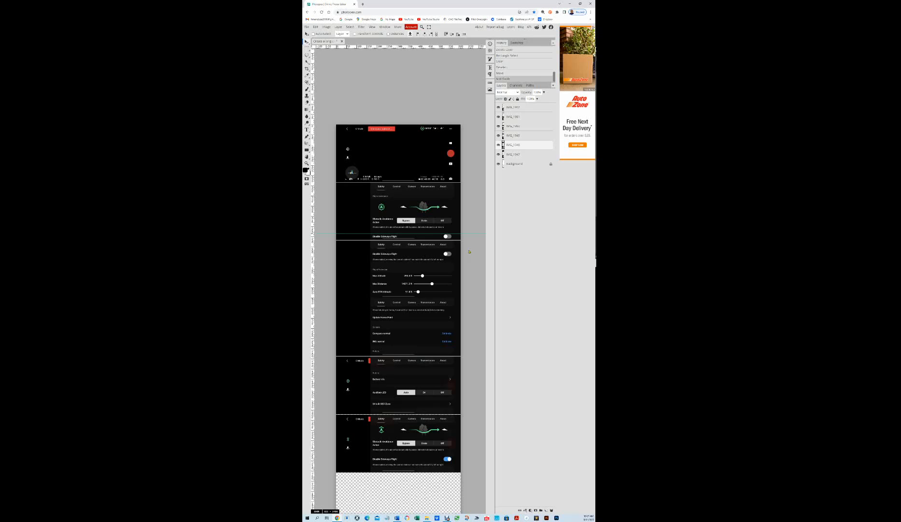
Activate the Rectangle Select tool and try to draw a selection along the guide across the second screenshot.
click(308, 55)
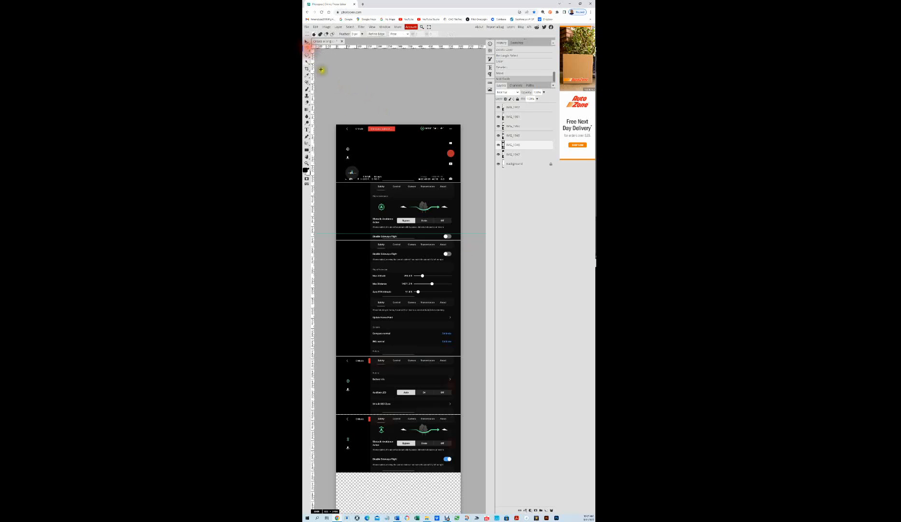
click(333, 232)
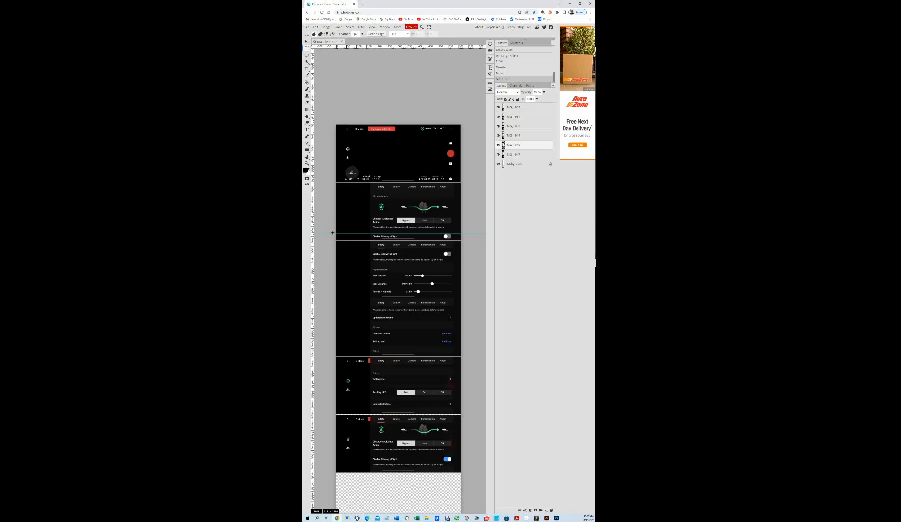
drag(333, 233, 396, 235)
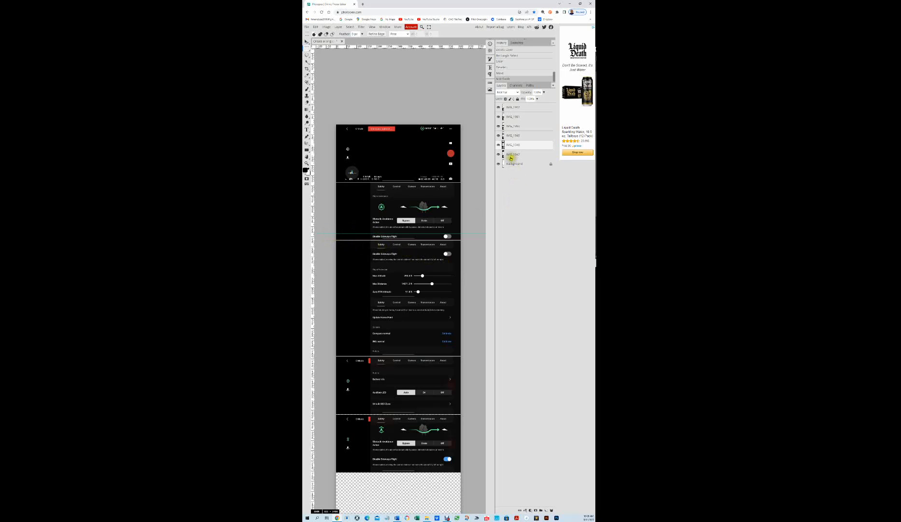
Toggle the second screenshot's layer visibility several times to check which part of the stack it covers.
click(499, 145)
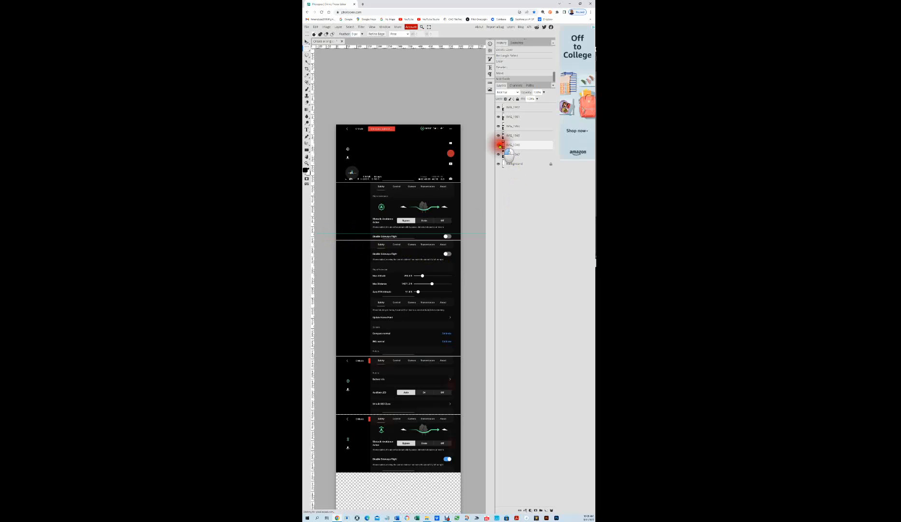
click(498, 145)
click(499, 145)
click(499, 145)
click(499, 144)
click(499, 145)
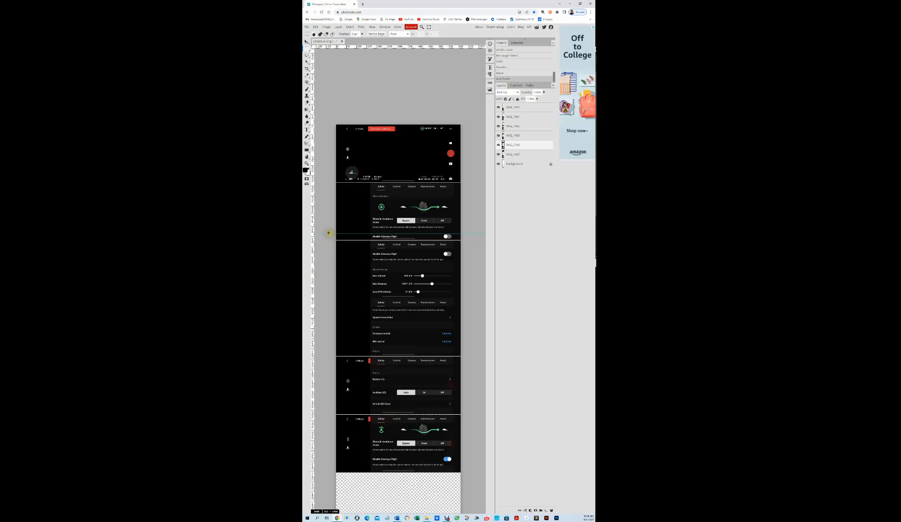
Select a full-width strip from the guide down past the third screenshot's tab bar and try to clear it.
drag(329, 233, 471, 250)
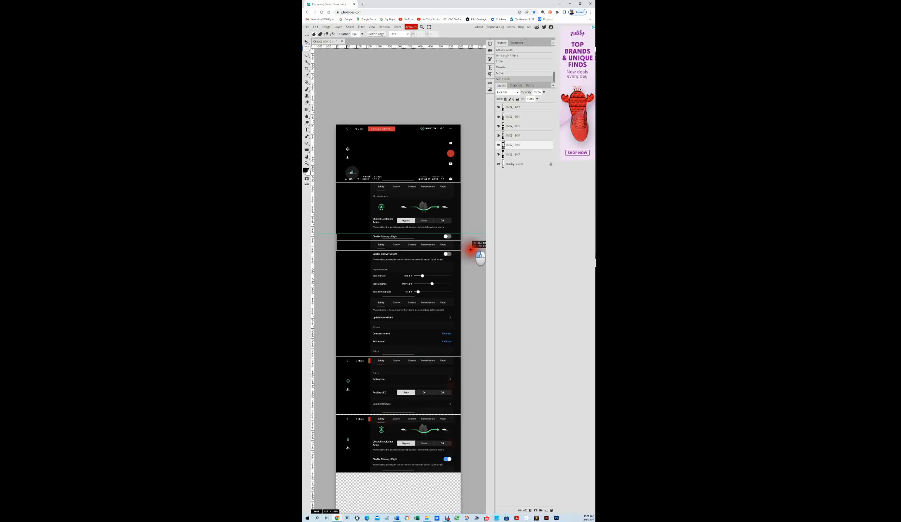
drag(471, 250, 471, 249)
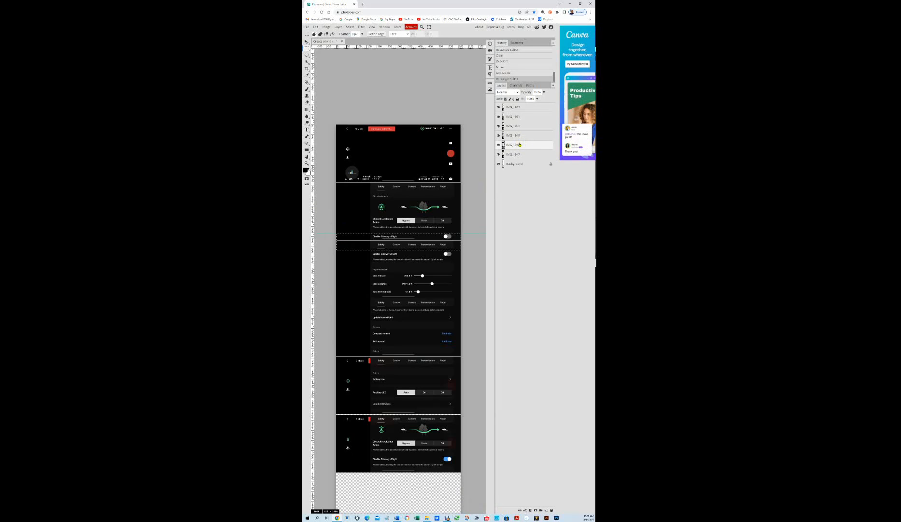
key(Delete)
Rasterize the second screenshot's layer and clear the selected strip from it.
right_click(516, 146)
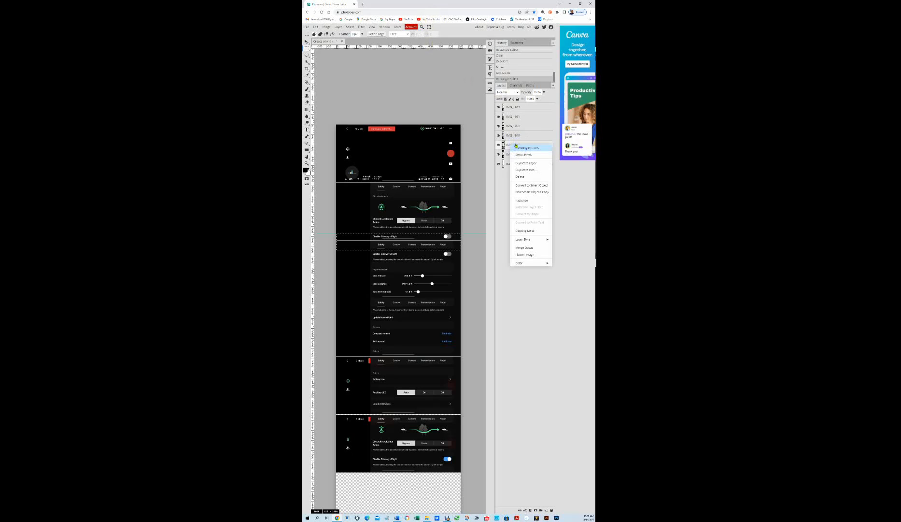
click(524, 201)
click(522, 144)
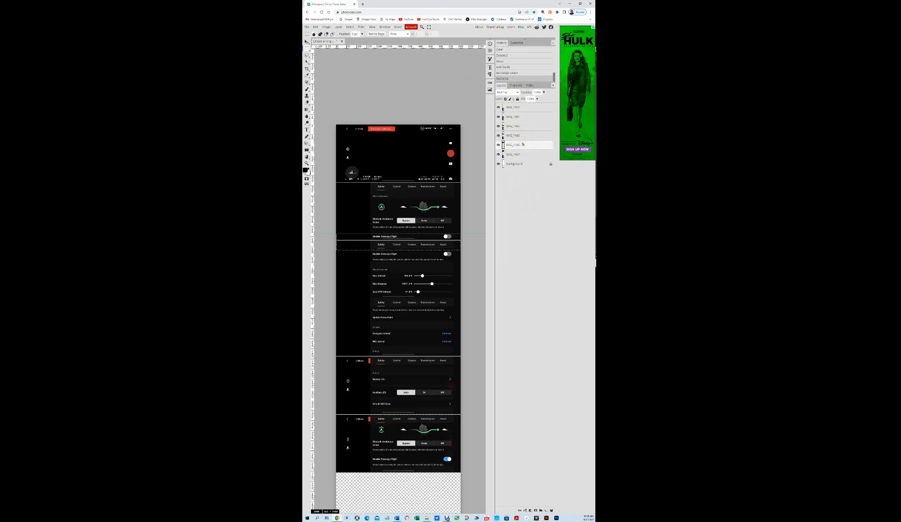
key(Delete)
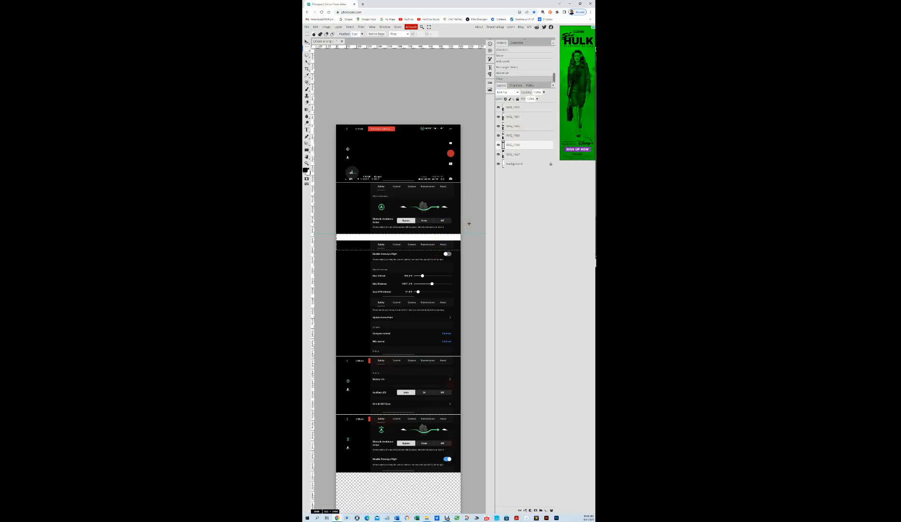
Undo, redo and again undo the strip's clearing to compare the result, and remove the selection.
key(ctrl+z)
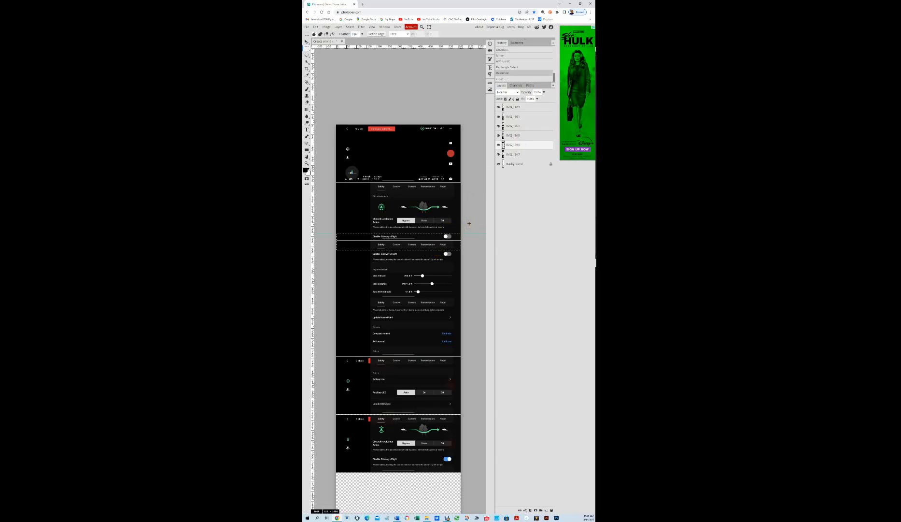
key(ctrl+shift+z)
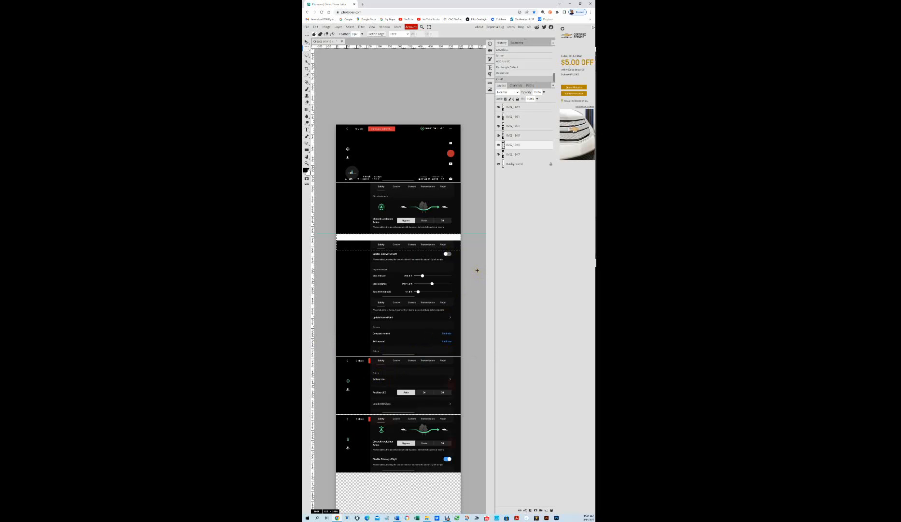
key(ctrl+z)
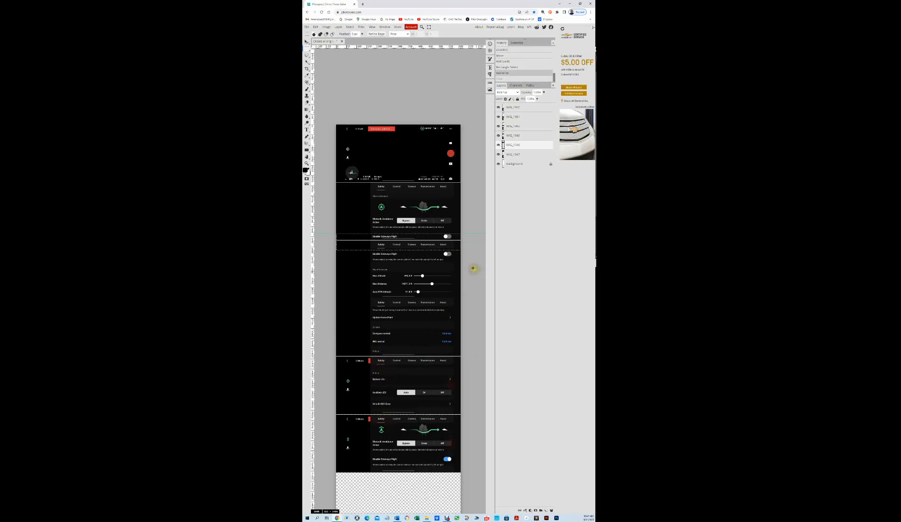
click(473, 268)
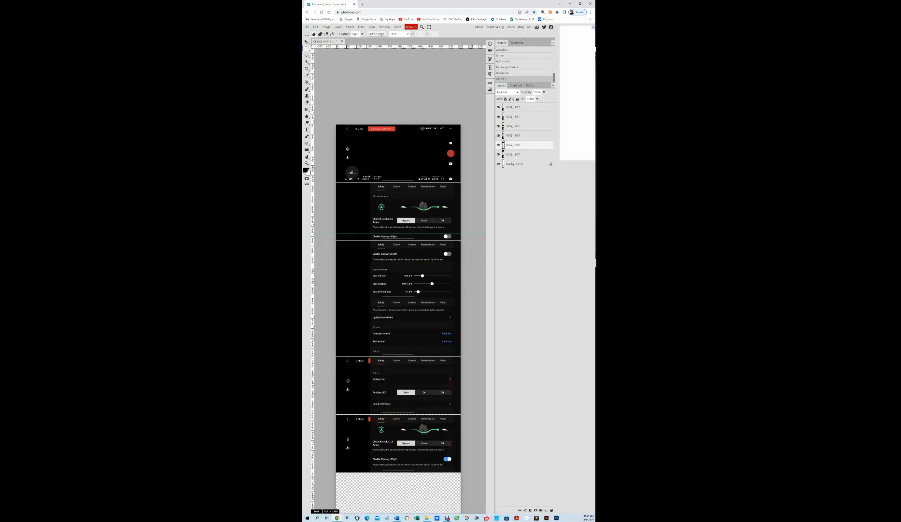
Flatten the image so all screenshot layers merge into a single background layer.
right_click(528, 145)
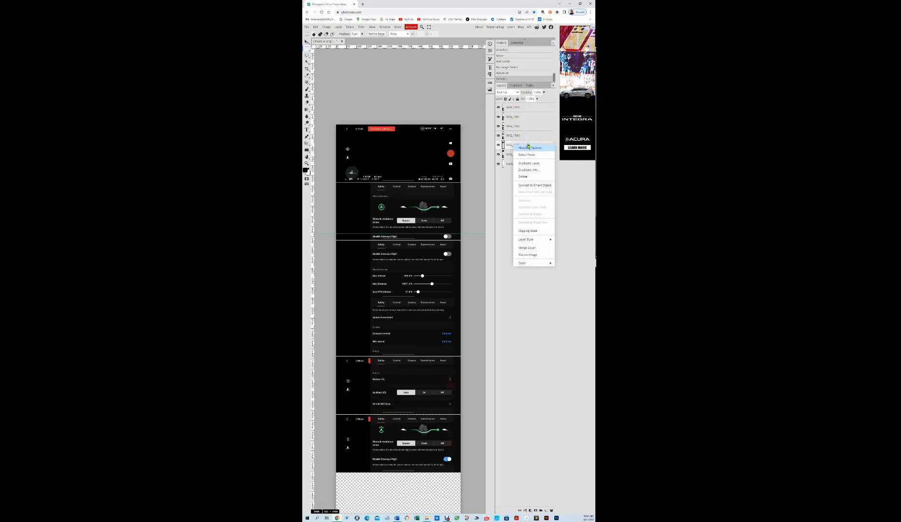
click(537, 254)
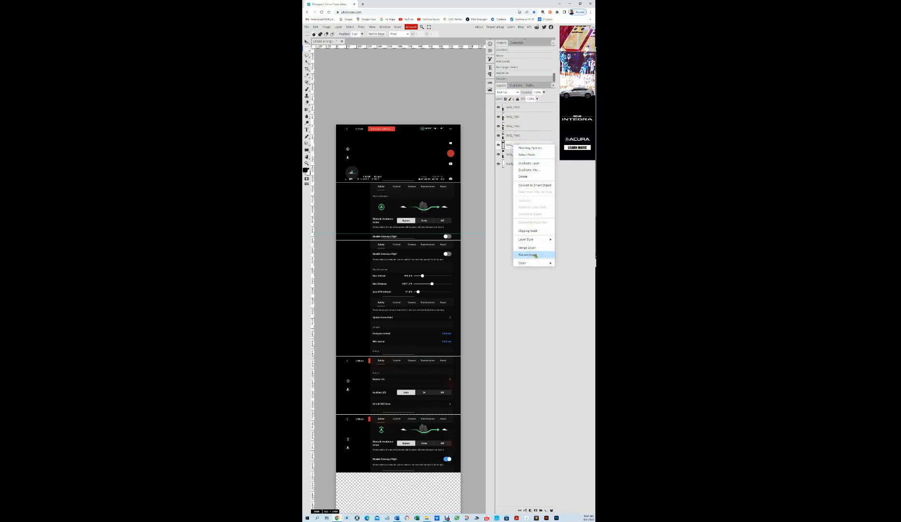
click(536, 254)
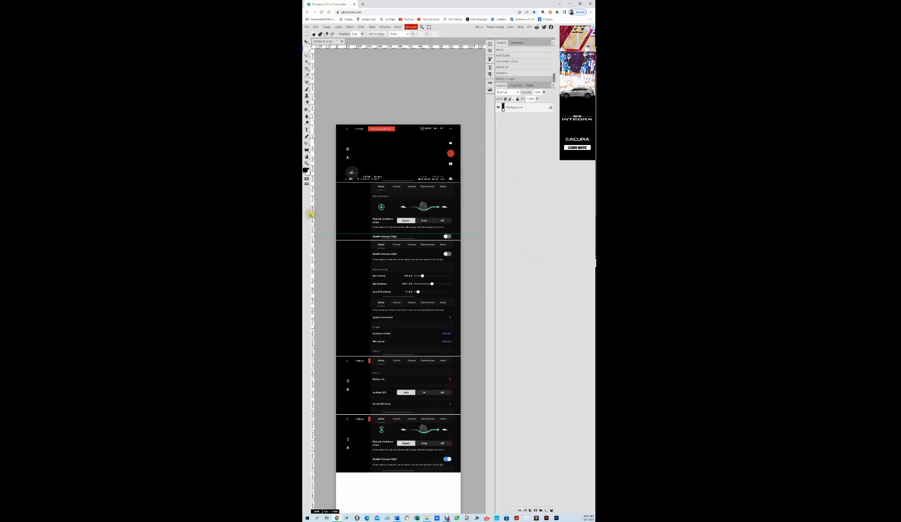
Clear a full-width rectangle across the lower second and upper third screenshots as a test, and undo the clearing.
drag(337, 215, 470, 266)
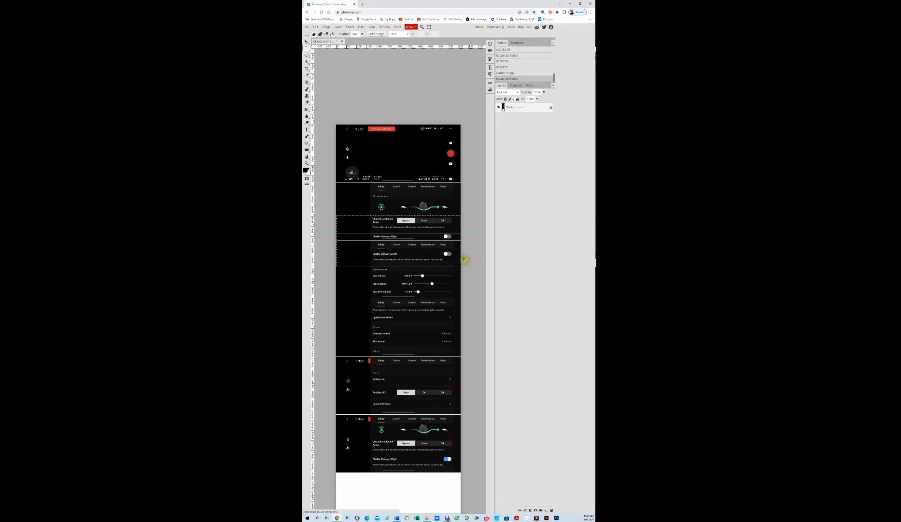
key(Delete)
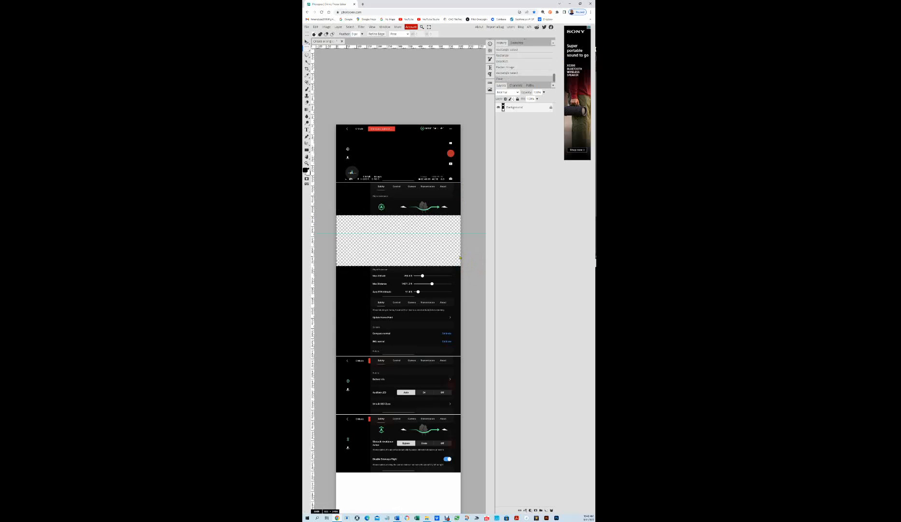
key(ctrl+z)
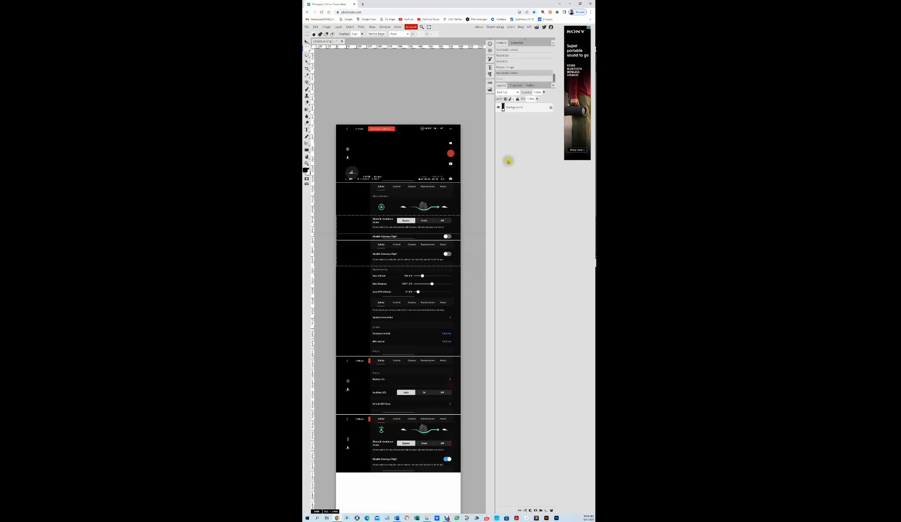
Unlock the flattened background layer and clear the full-width strip from the guide to just below the third screenshot's tab bar, leaving nothing selected.
click(552, 108)
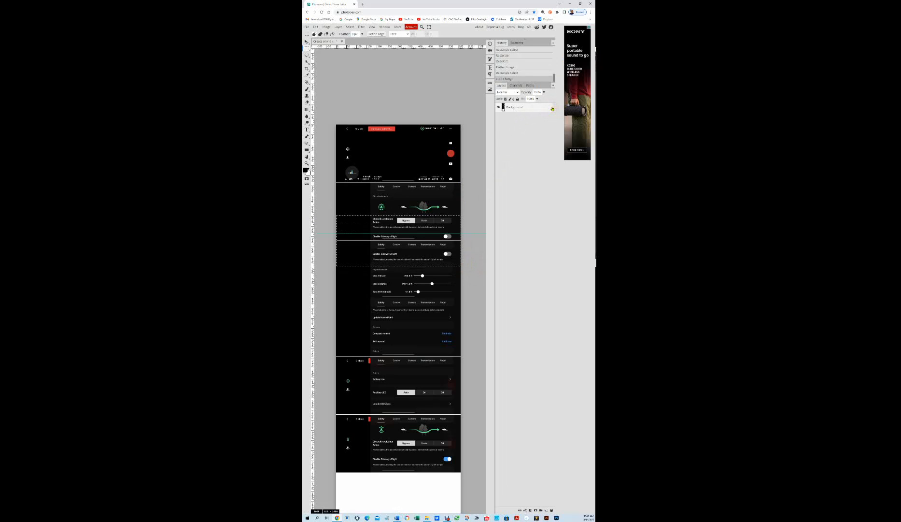
click(475, 268)
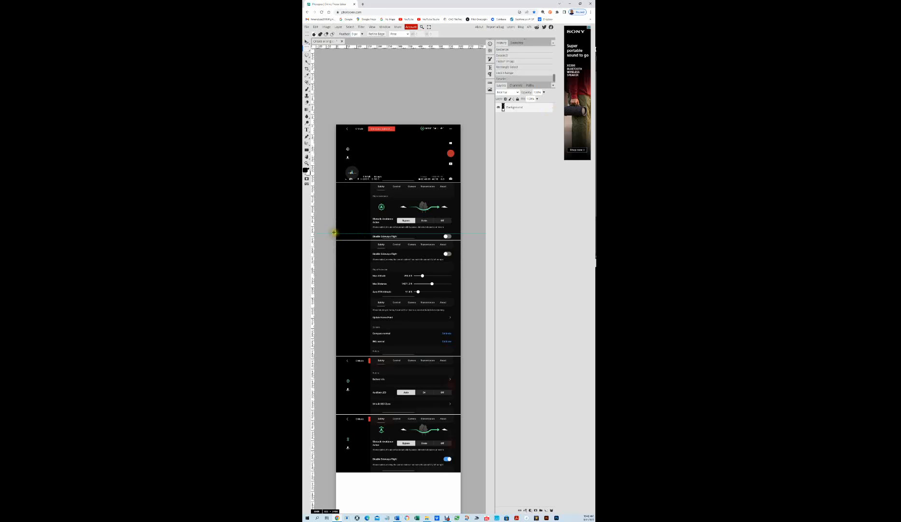
drag(333, 232, 473, 249)
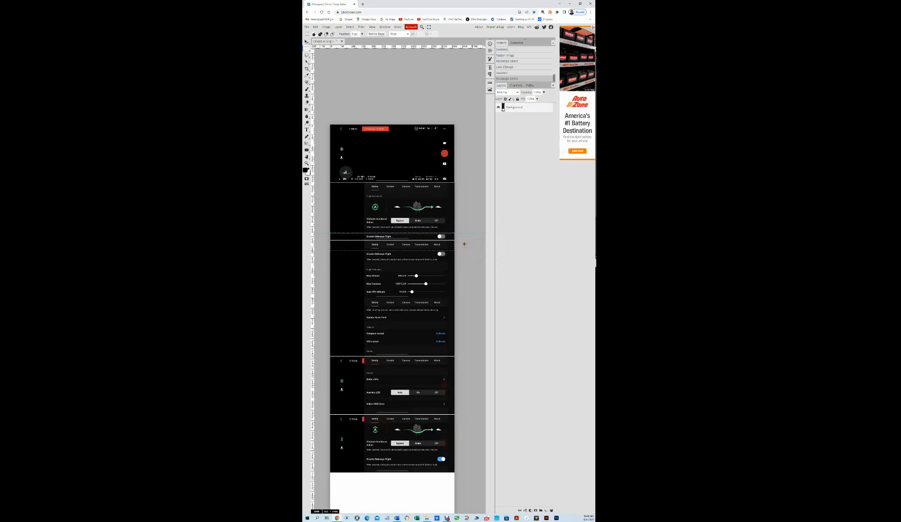
key(Delete)
click(481, 272)
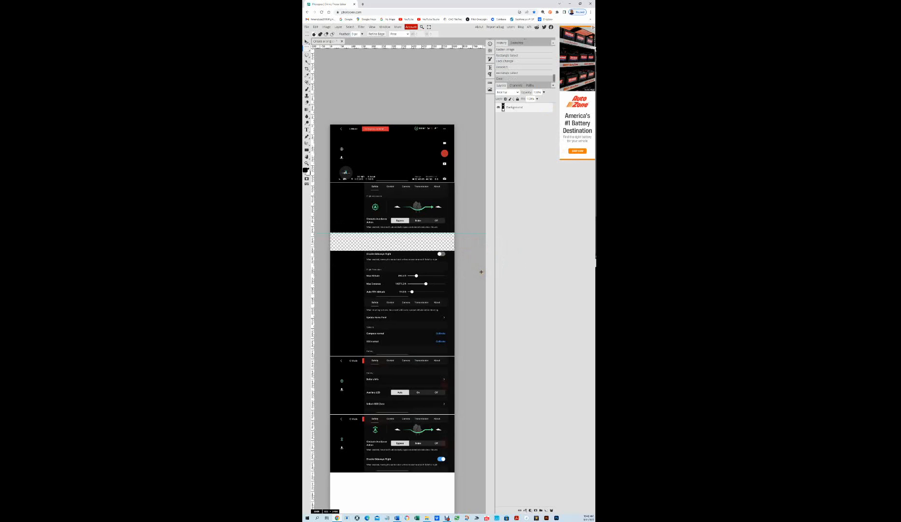
click(481, 271)
Try moving the flattened layer with the Move tool, undo it, and move the horizontal guide up to just below the second screenshot's tab bar.
click(307, 41)
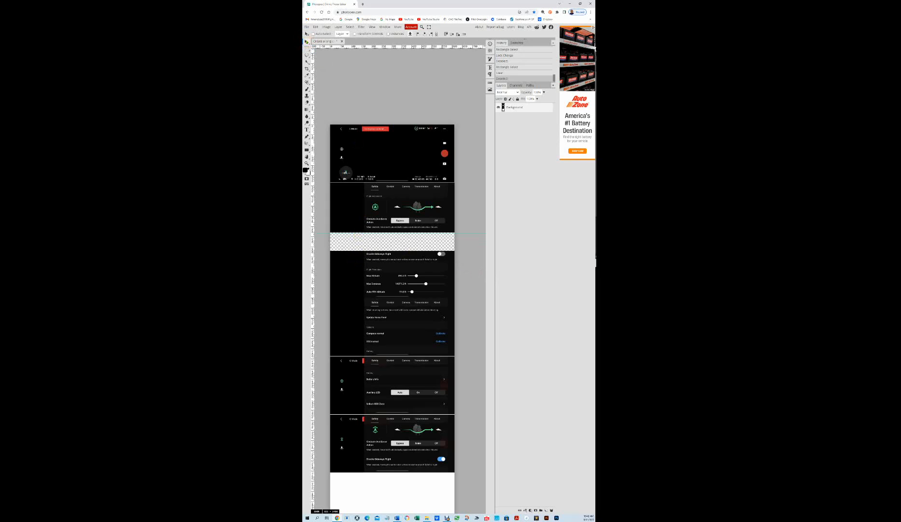
drag(358, 244, 375, 237)
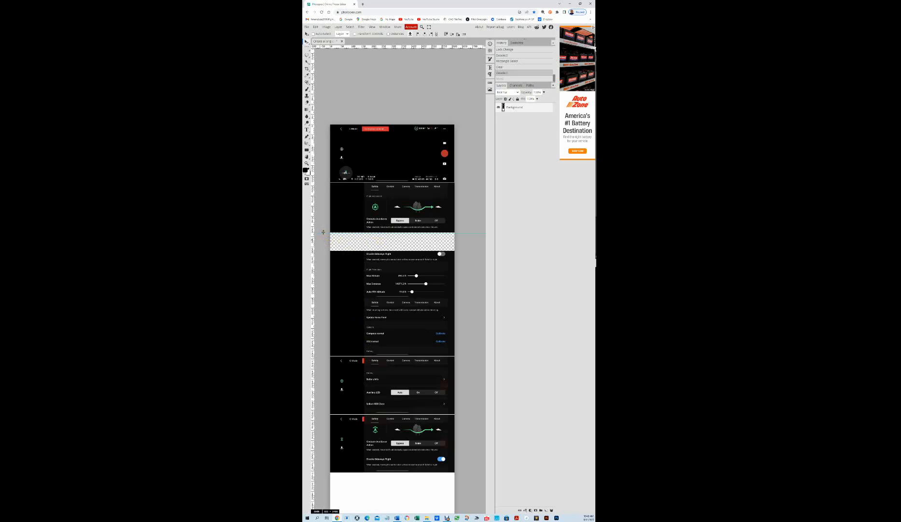
drag(324, 232, 318, 196)
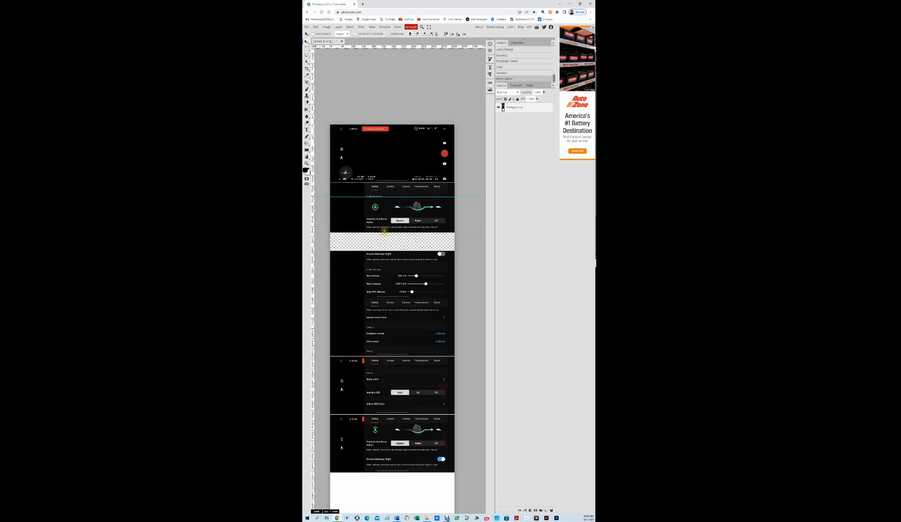
Select the third screenshot's remaining content at full width and move it up against the second screenshot's content, closing the transparent gap, and clear the selection.
click(308, 48)
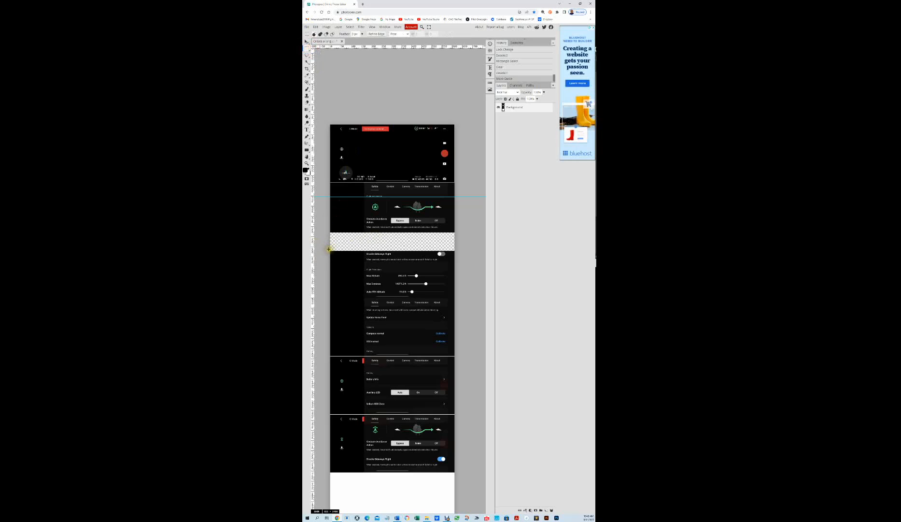
drag(328, 249, 460, 293)
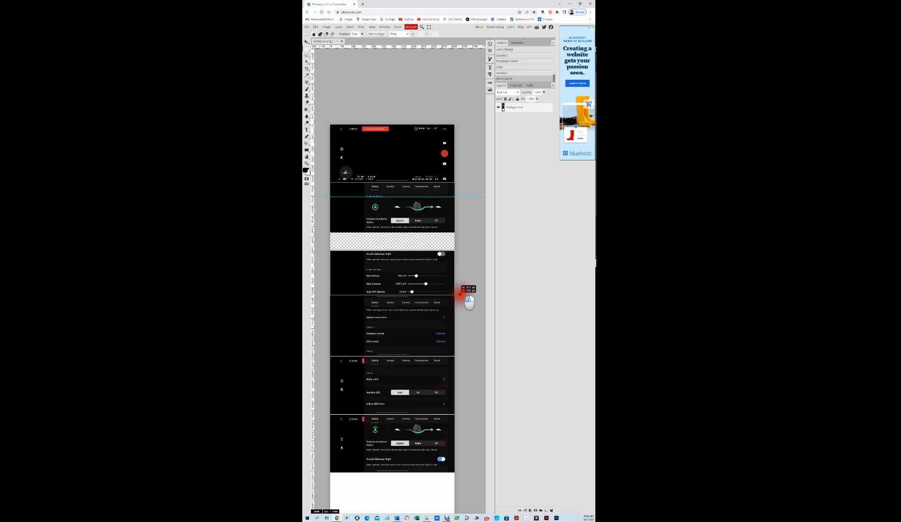
drag(460, 293, 460, 293)
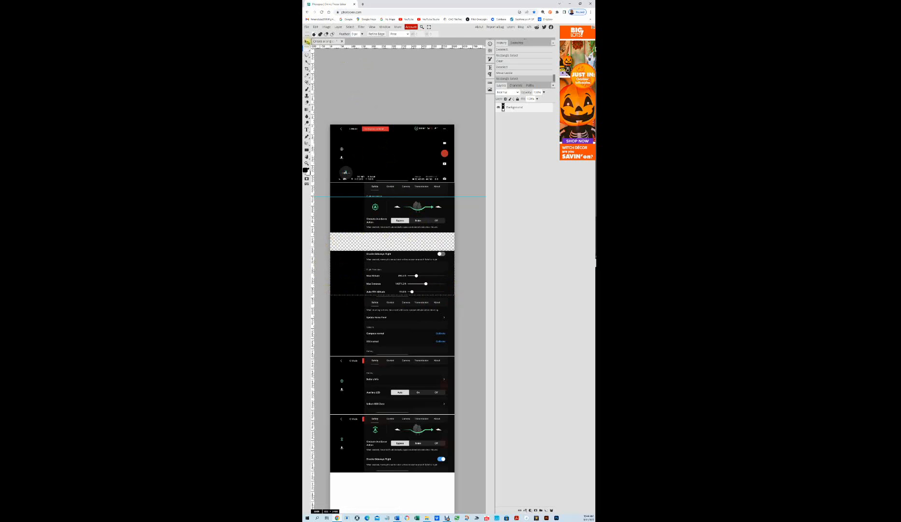
click(307, 42)
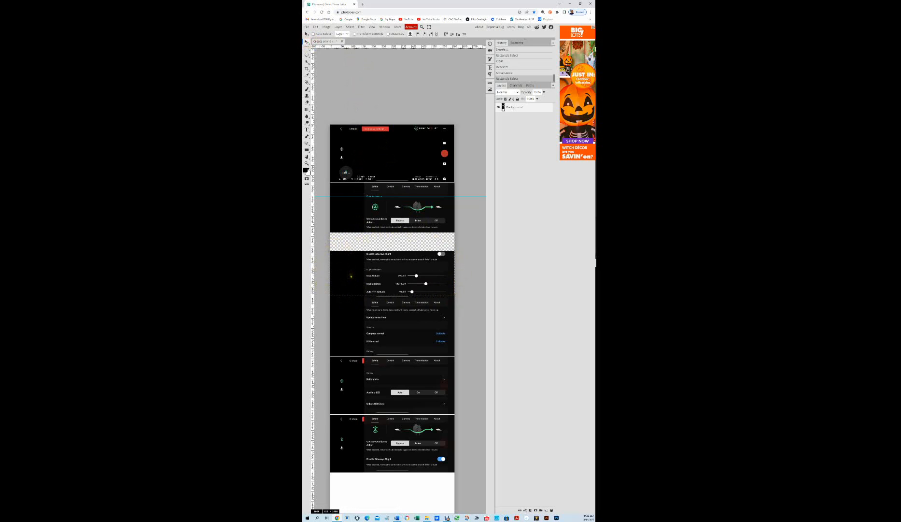
drag(351, 276, 351, 256)
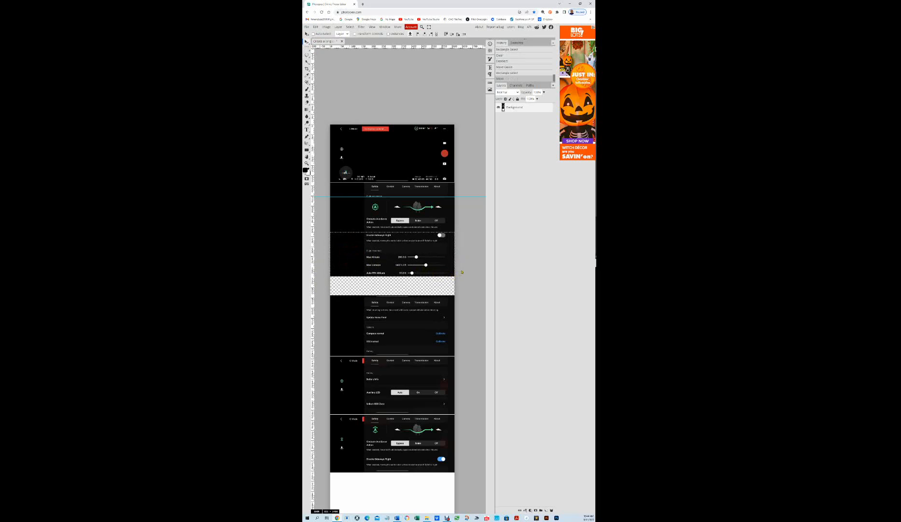
click(397, 333)
click(397, 333)
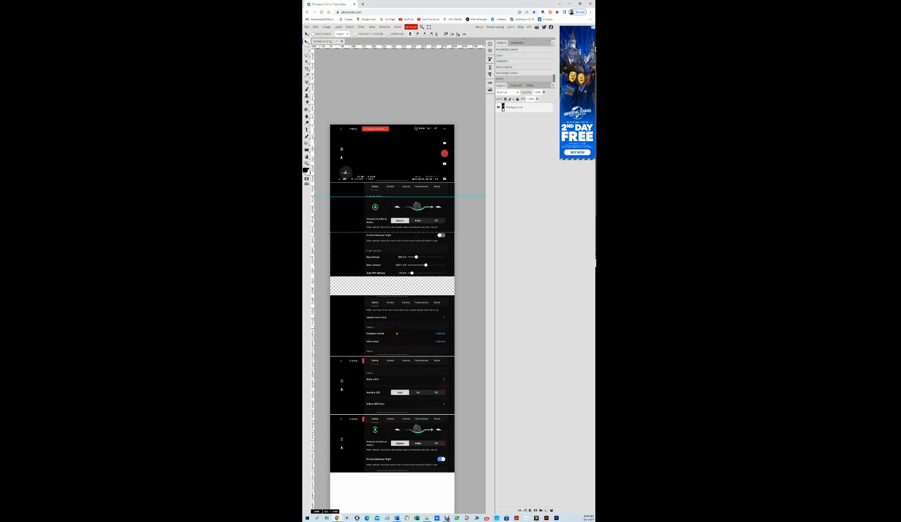
right_click(349, 248)
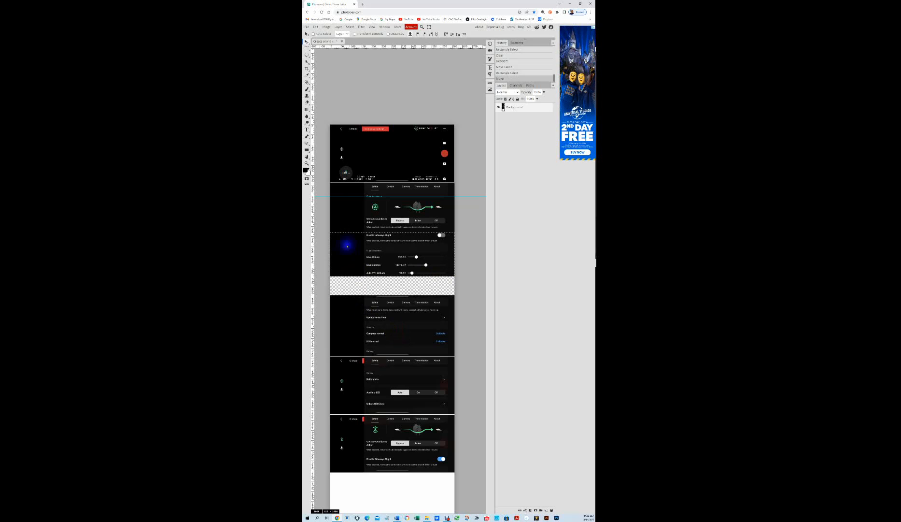
click(385, 286)
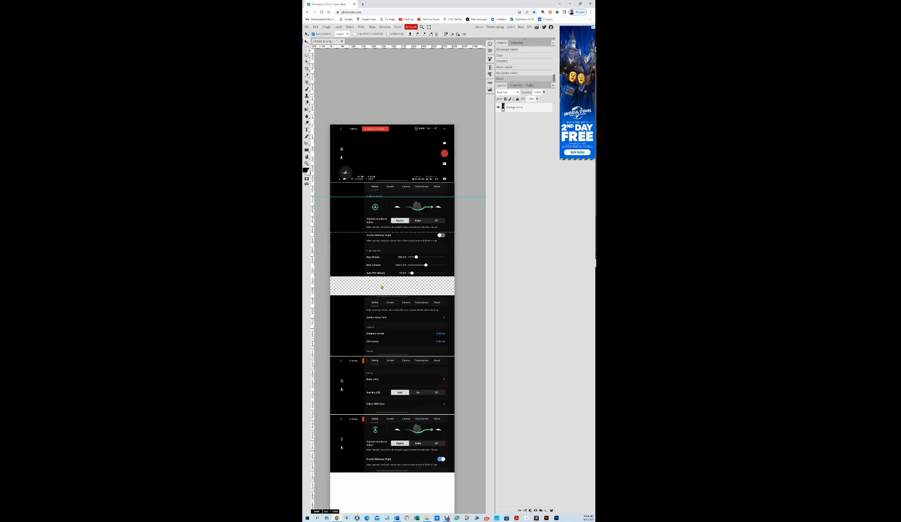
key(ctrl+d)
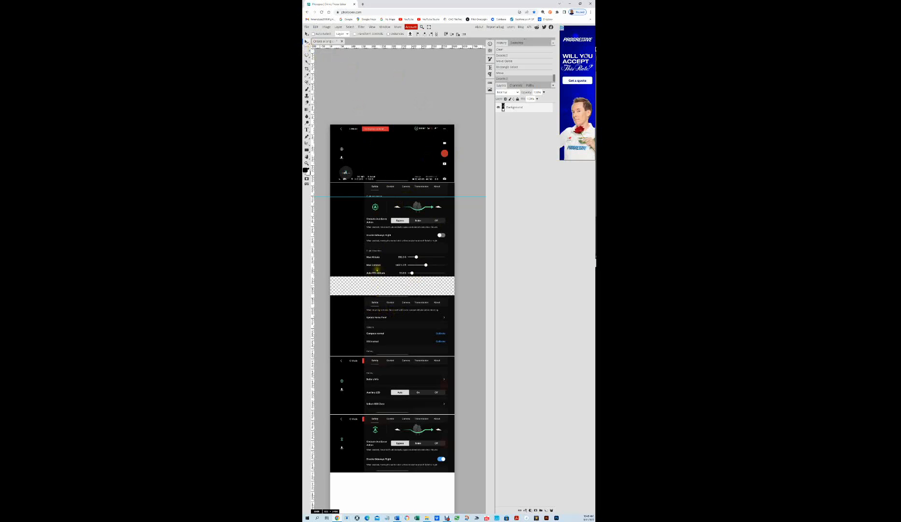
Clear the full-width strip holding the fourth screenshot's tab bar, from the transparent gap to just above its first text line, leaving nothing selected.
key(m)
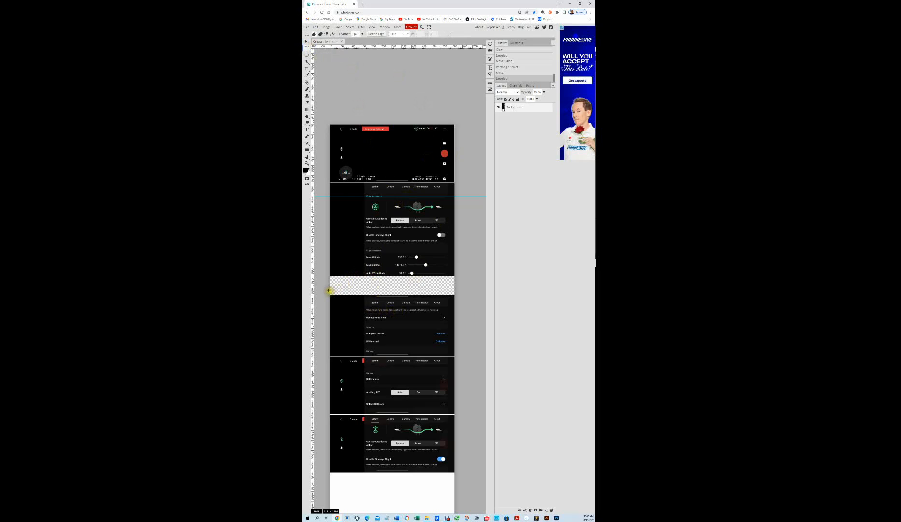
click(329, 290)
drag(328, 291, 466, 305)
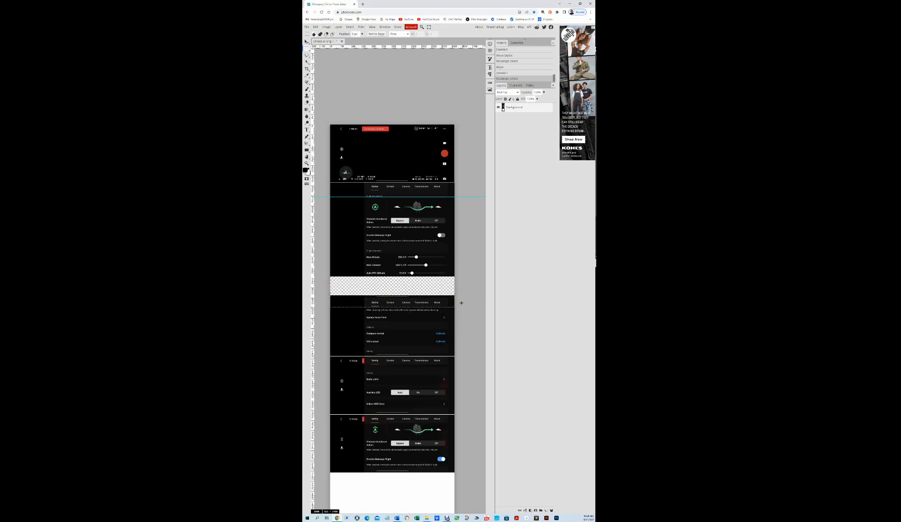
key(Delete)
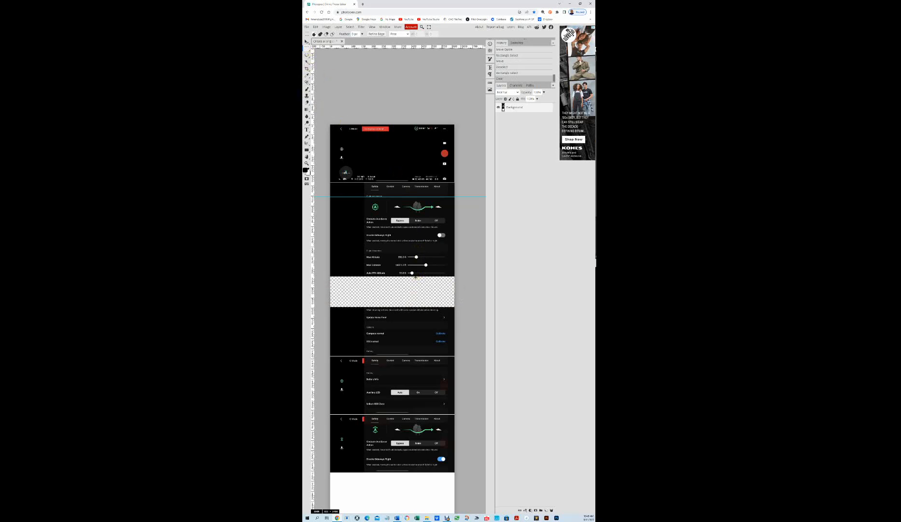
key(ctrl+d)
Select the fourth screenshot's remaining content at full width, move and nudge it up directly beneath the auto RTH altitude row, and deselect it.
drag(330, 306, 330, 305)
drag(330, 305, 468, 352)
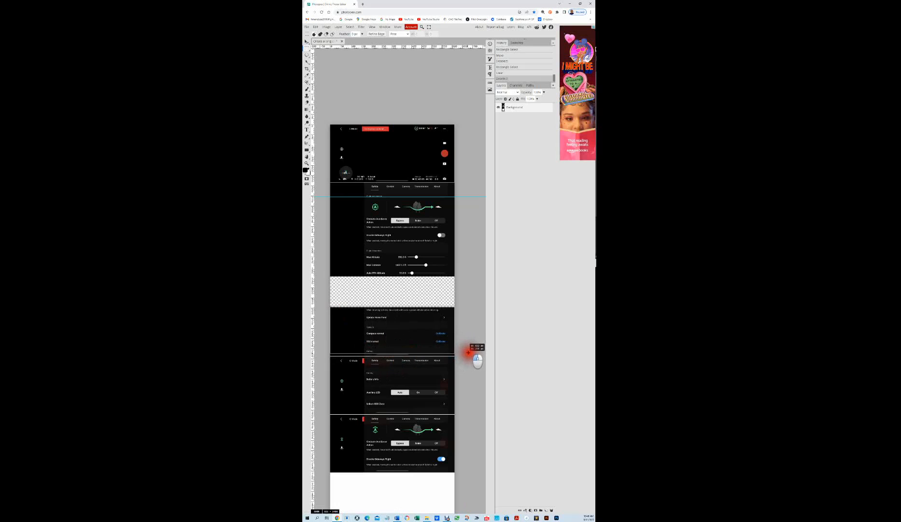
drag(468, 352, 468, 352)
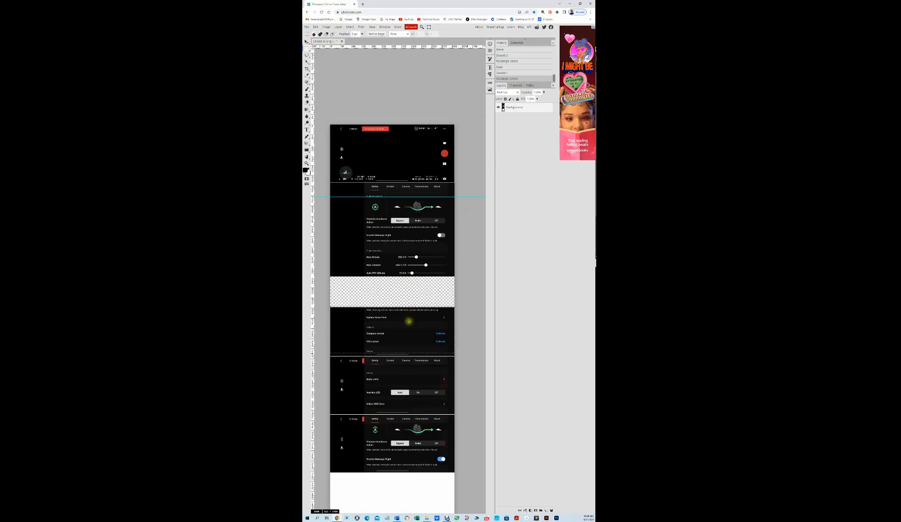
key(v)
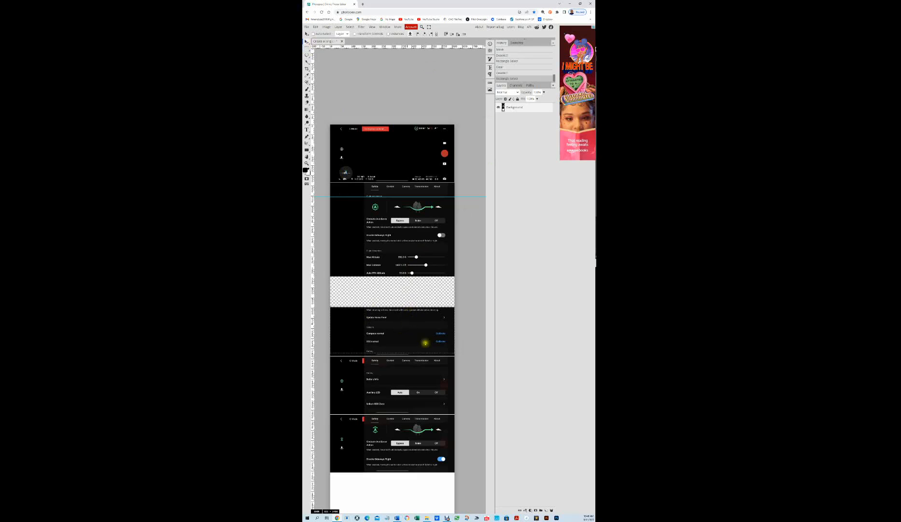
drag(402, 328, 403, 303)
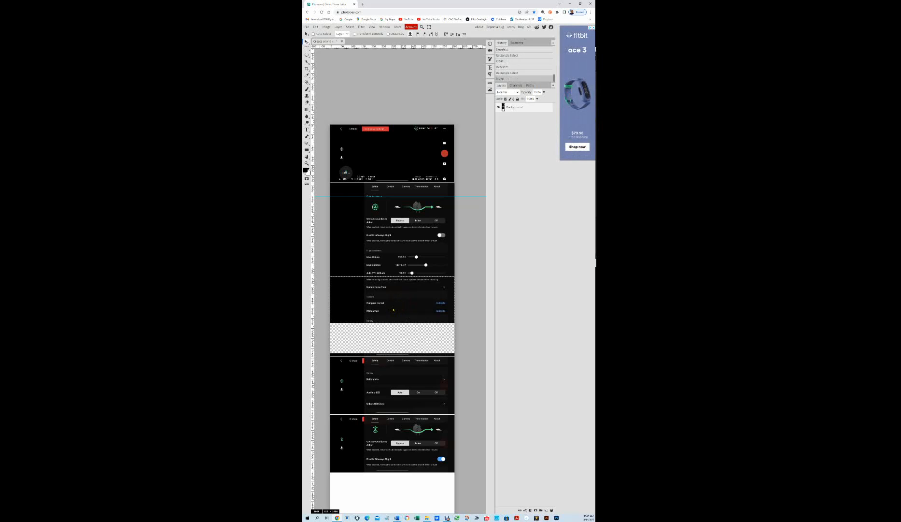
key(Up)
key(Up)
key(Up)
key(Up)
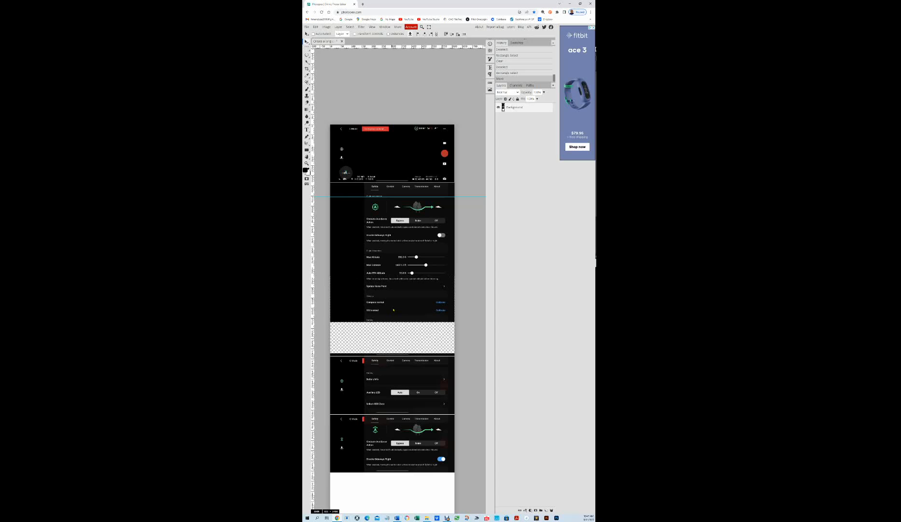
key(Up)
key(Down)
key(ctrl+d)
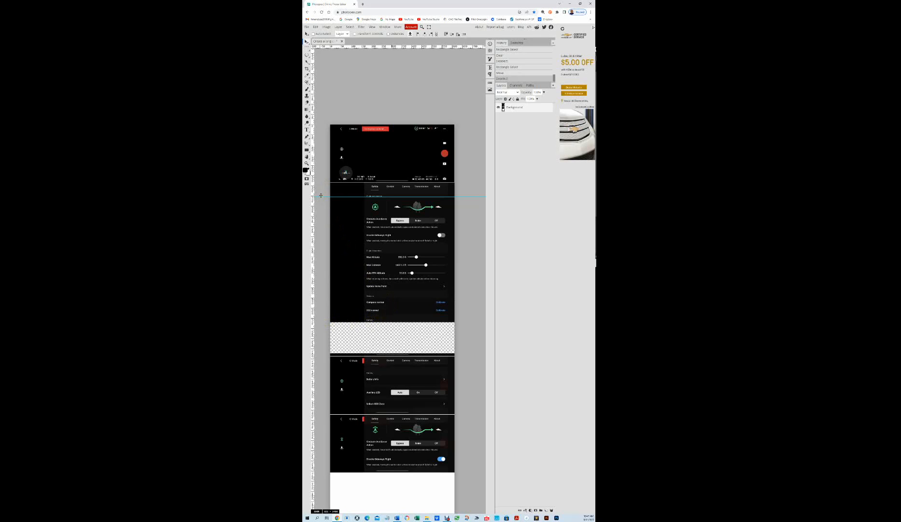
Move the horizontal guide down to just above the fourth screenshot's last heading and marquee the strip from there to the fifth screenshot's upper edge.
mouse_move(320, 195)
mouse_down()
mouse_move(324, 326)
mouse_move(325, 312)
mouse_move(319, 318)
mouse_up()
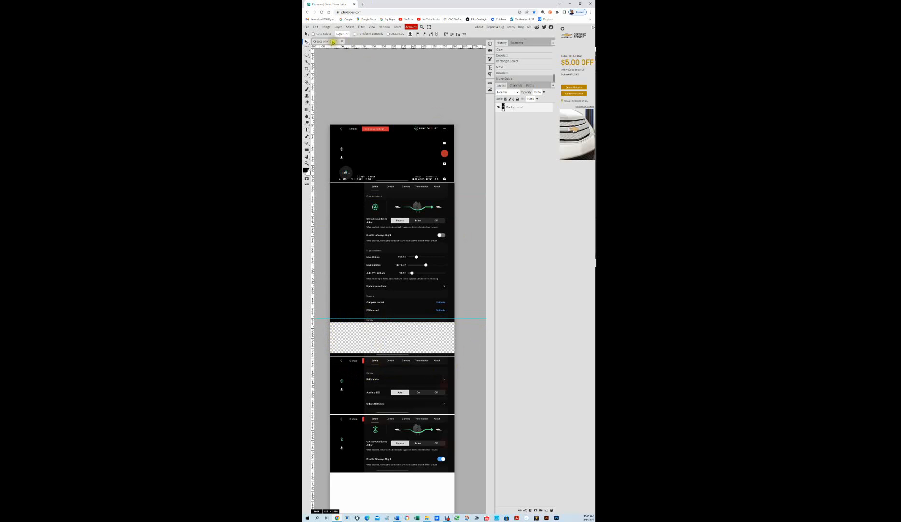
key(l)
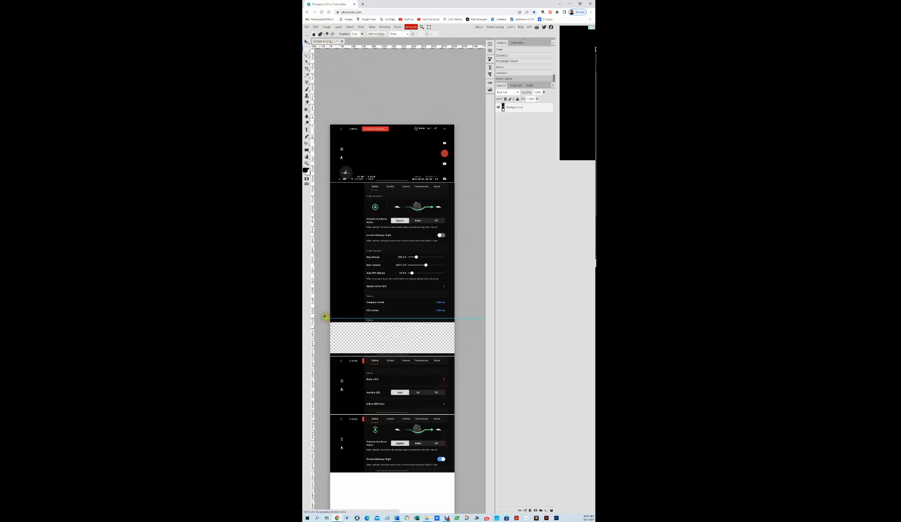
drag(330, 319, 453, 354)
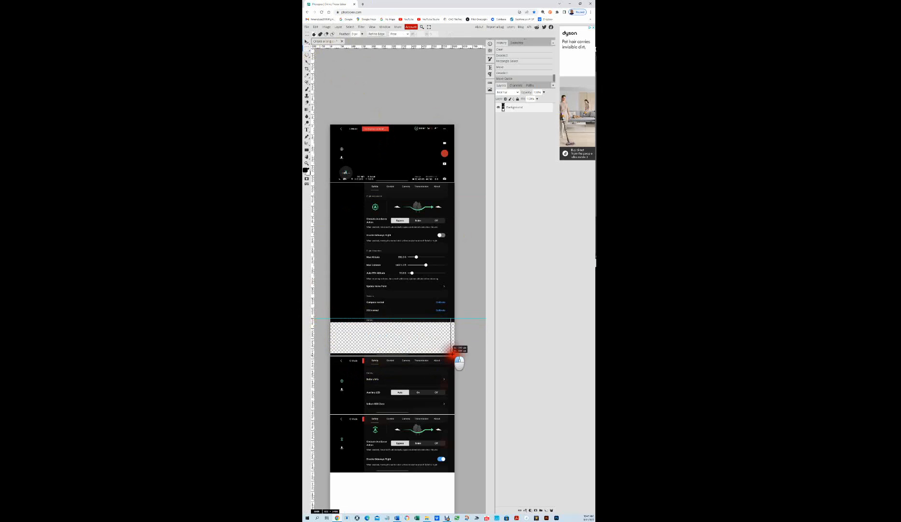